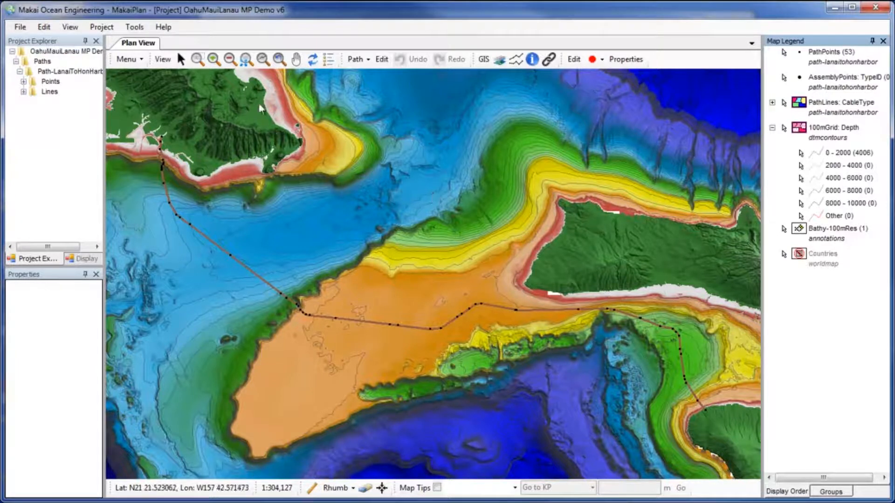
- Open the profile view and profile data windows for the Lanai to Honolulu harbor path
{"action": "left_click", "coordinate": [101, 26]}
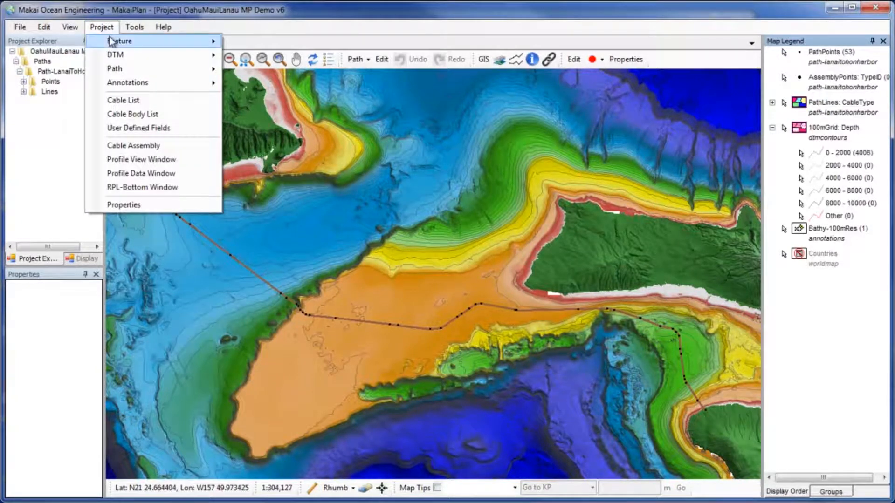
{"action": "left_click", "coordinate": [198, 167]}
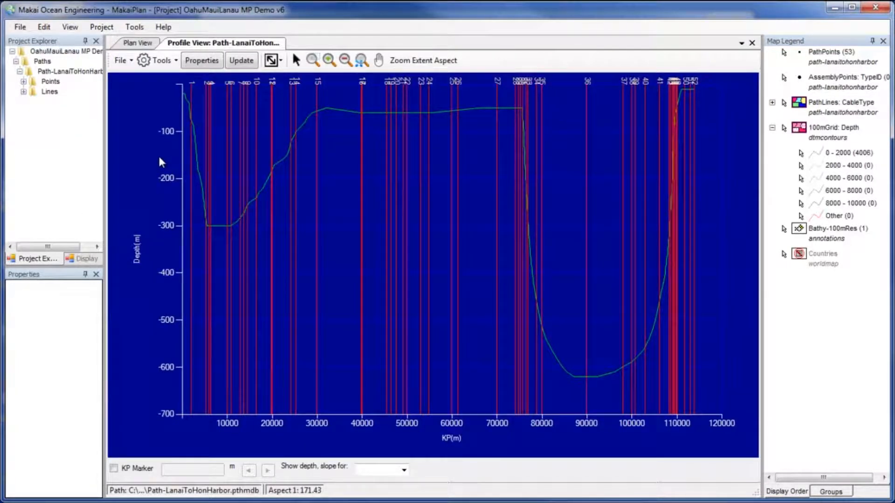
{"action": "left_click", "coordinate": [111, 29]}
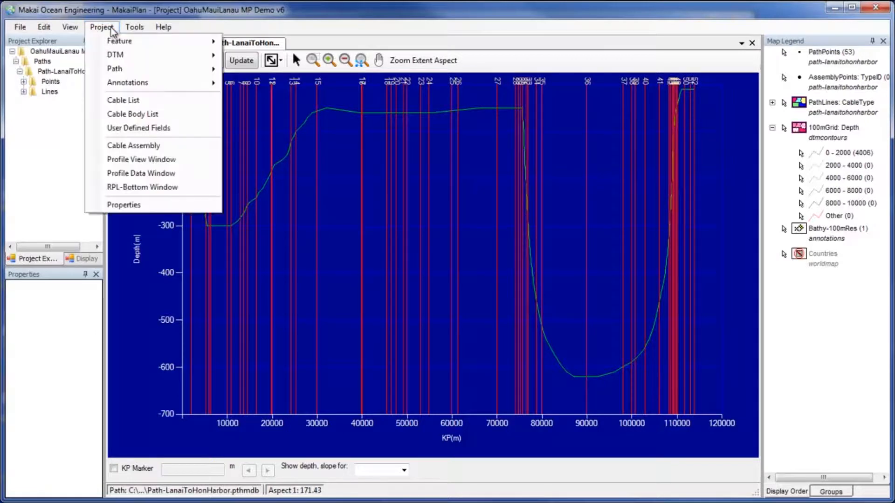
{"action": "left_click", "coordinate": [190, 173]}
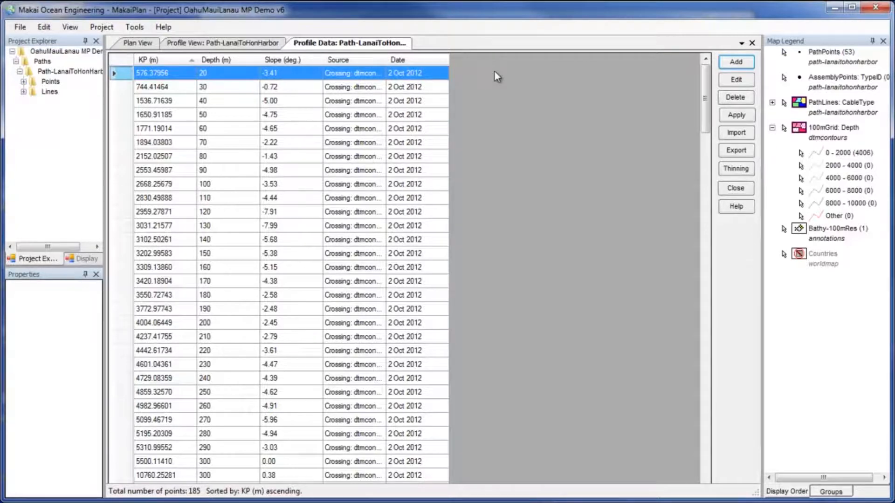
{"action": "left_click", "coordinate": [733, 133]}
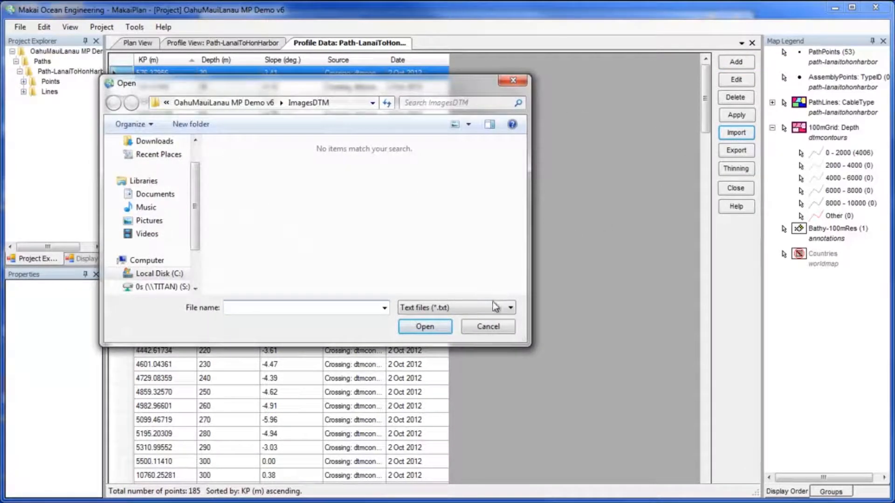
{"action": "left_click", "coordinate": [495, 307]}
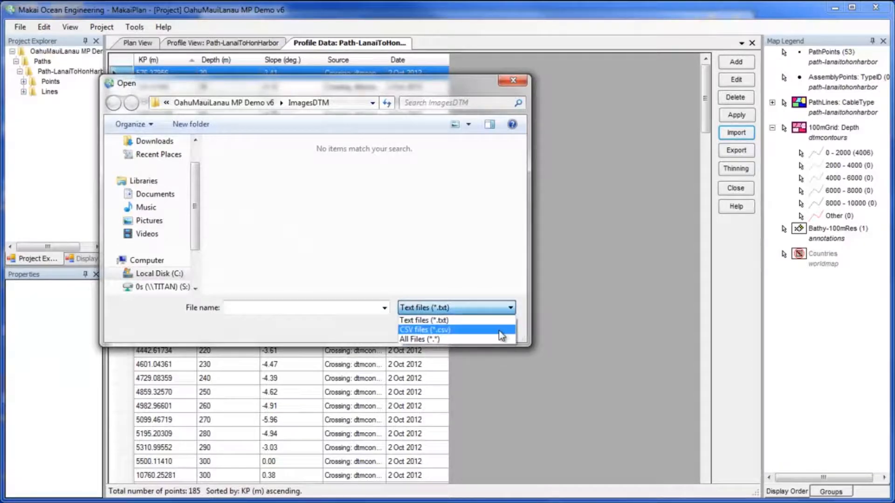
{"action": "left_click", "coordinate": [496, 320]}
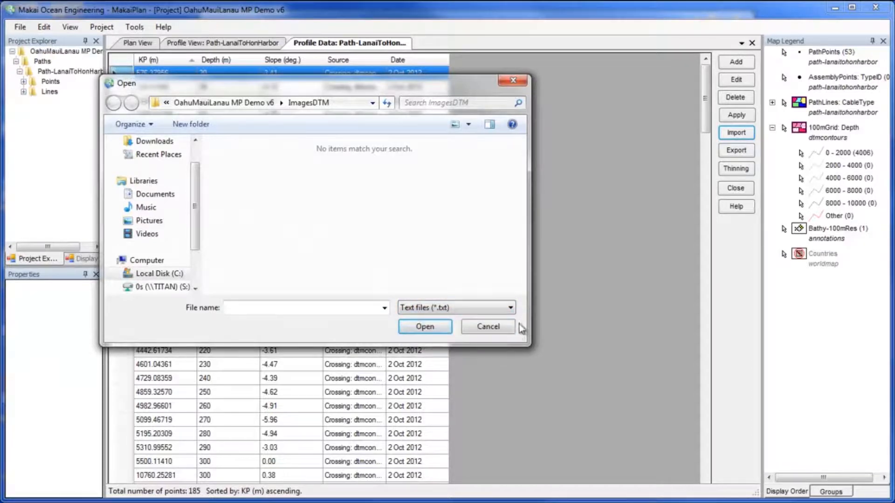
{"action": "left_click", "coordinate": [488, 327]}
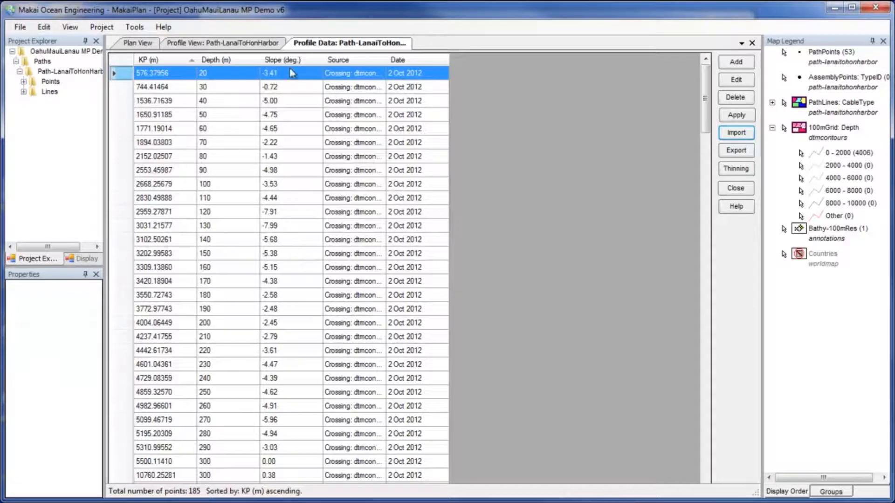
- Return to the path's profile view and set its aspect ratio to 1:50
{"action": "left_click", "coordinate": [267, 46]}
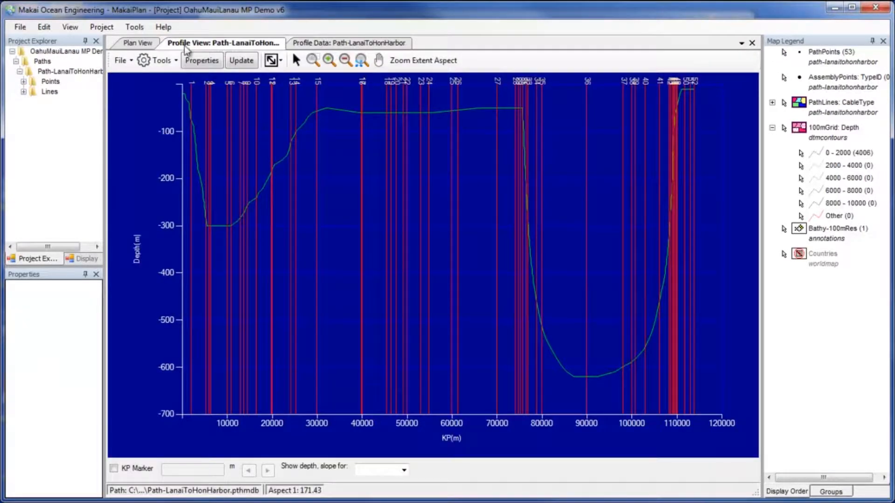
{"action": "left_click", "coordinate": [122, 60]}
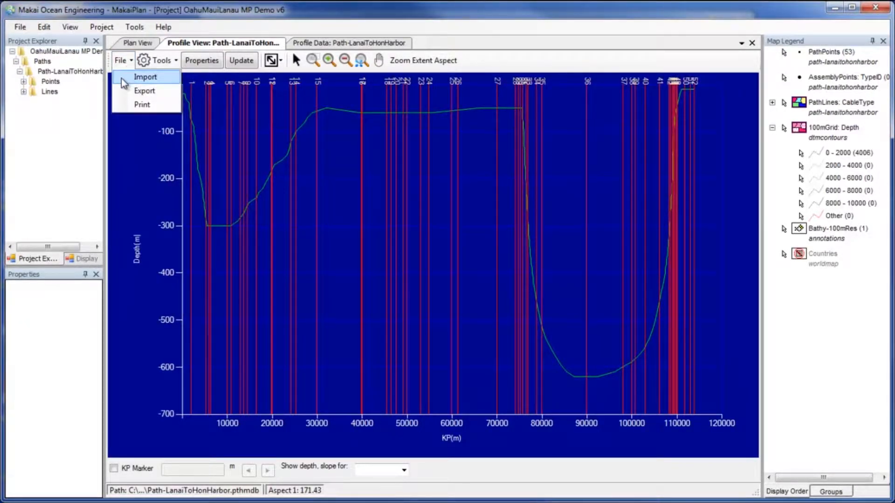
{"action": "left_click", "coordinate": [142, 142]}
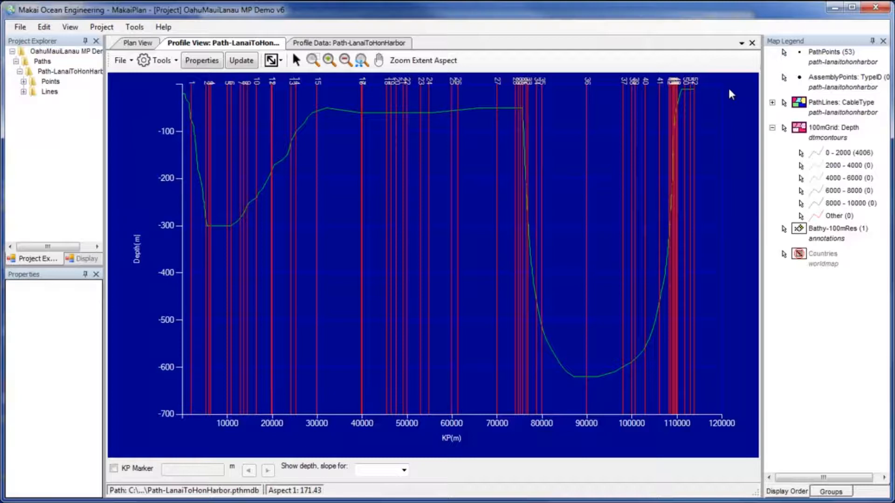
{"action": "left_click", "coordinate": [281, 60]}
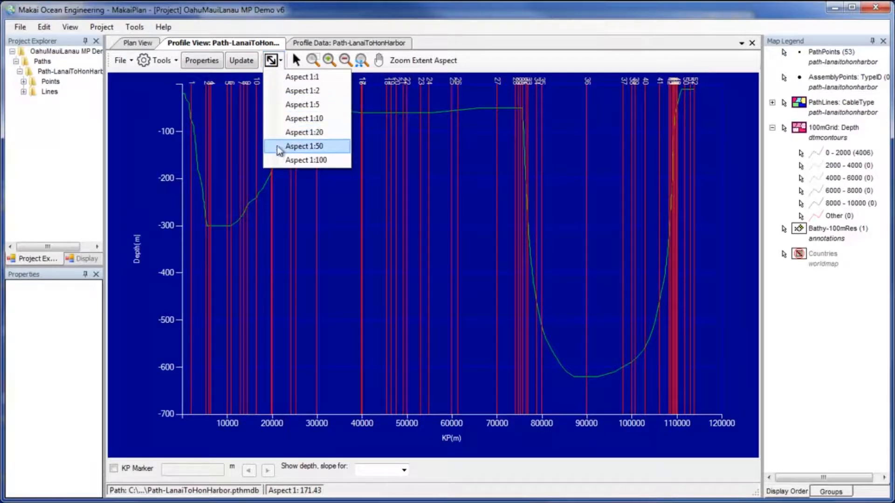
{"action": "left_click", "coordinate": [304, 146]}
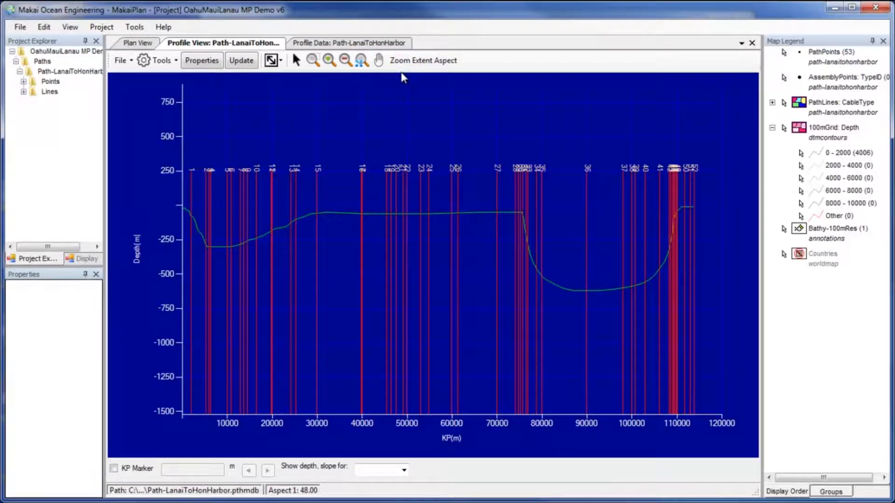
- Zoom in on the profile around KP 20000 to 27000 and pan along it to around KP 27000 to 34000
{"action": "left_click", "coordinate": [313, 61]}
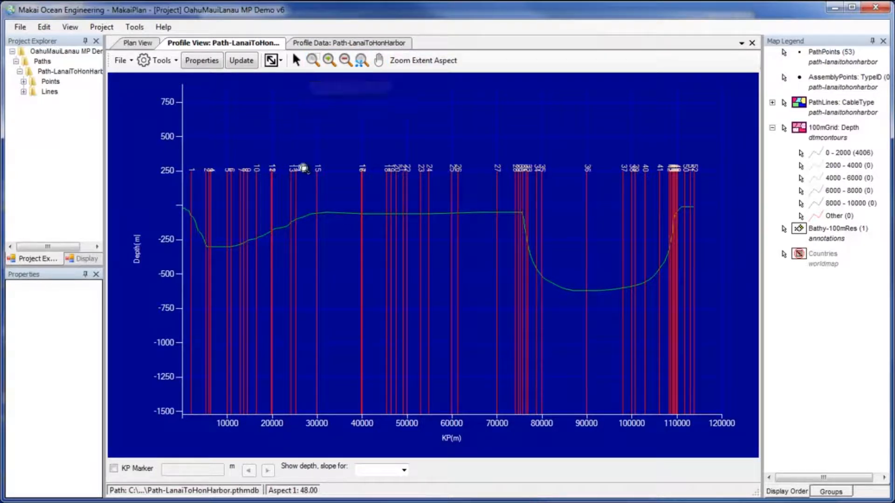
{"action": "left_click_drag", "start_coordinate": [272, 215], "coordinate": [308, 241]}
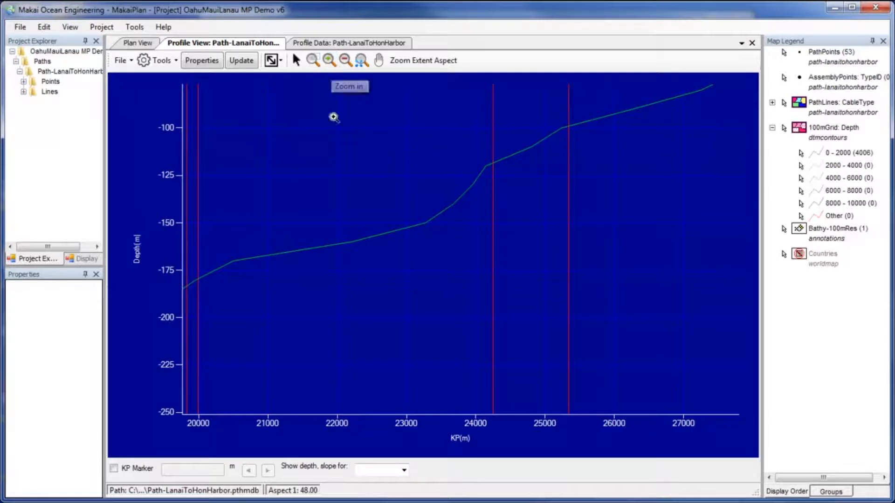
{"action": "left_click", "coordinate": [372, 226]}
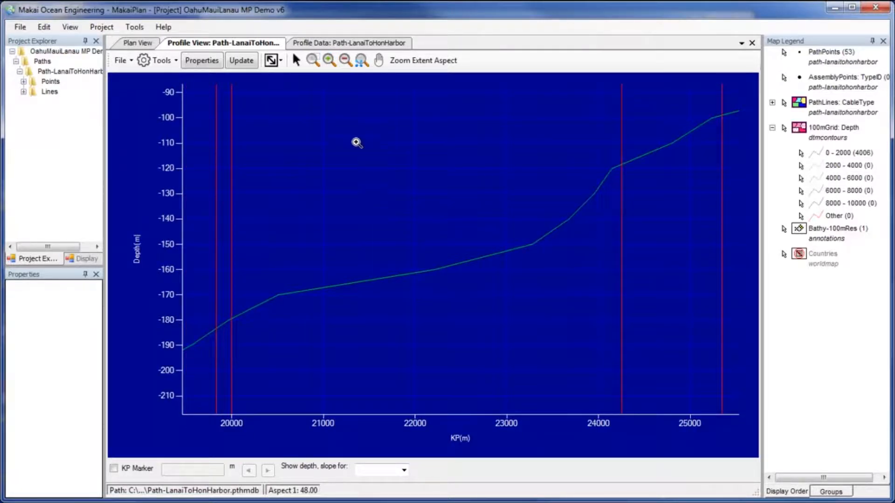
{"action": "left_click", "coordinate": [348, 64]}
{"action": "left_click", "coordinate": [503, 233]}
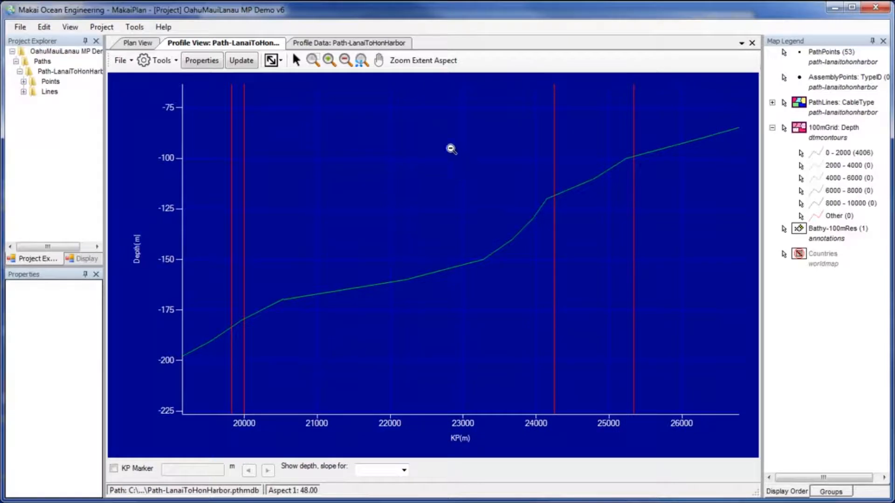
{"action": "left_click", "coordinate": [378, 60]}
{"action": "left_click_drag", "start_coordinate": [617, 250], "coordinate": [269, 382]}
{"action": "left_click_drag", "start_coordinate": [636, 270], "coordinate": [332, 312]}
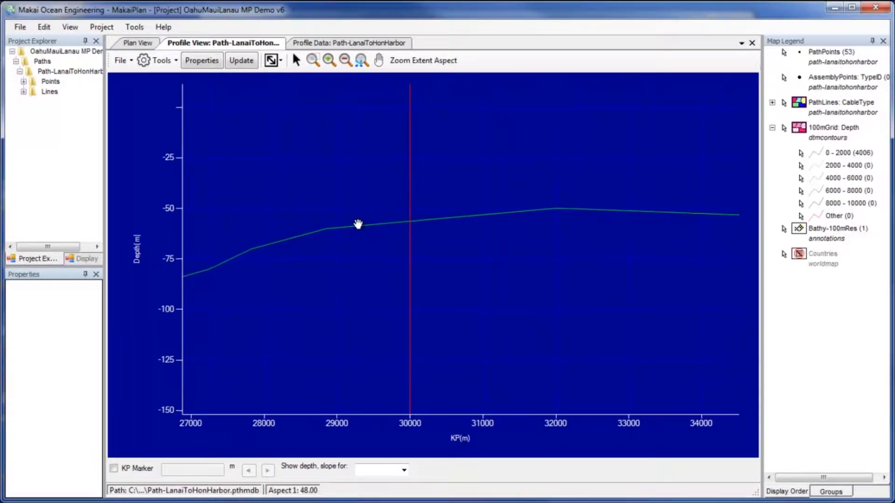
- Zoom back out to the whole profile, first at the 1:50 aspect and finally filling the full plot area
{"action": "left_click", "coordinate": [411, 64]}
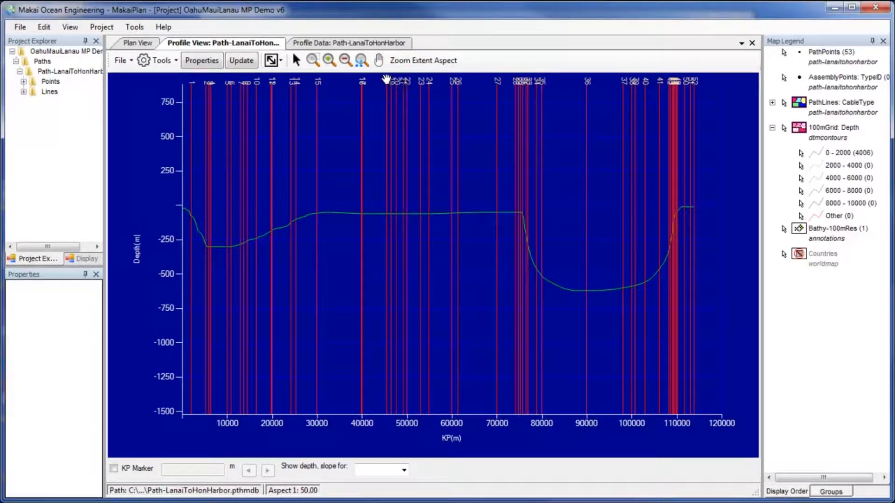
{"action": "left_click", "coordinate": [363, 64]}
{"action": "left_click", "coordinate": [363, 62]}
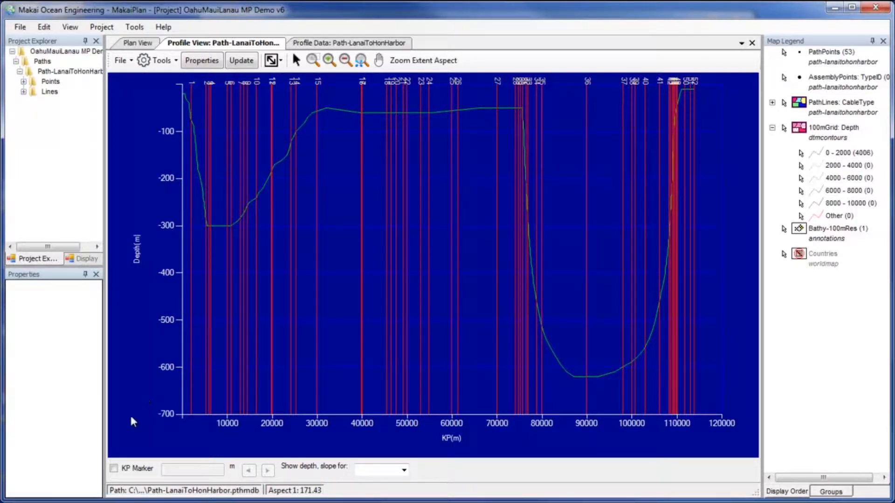
- Show the KP marker on the profile, move it to about KP 27,193 m, and set its position to 30,192.6687 m
{"action": "left_click", "coordinate": [113, 468]}
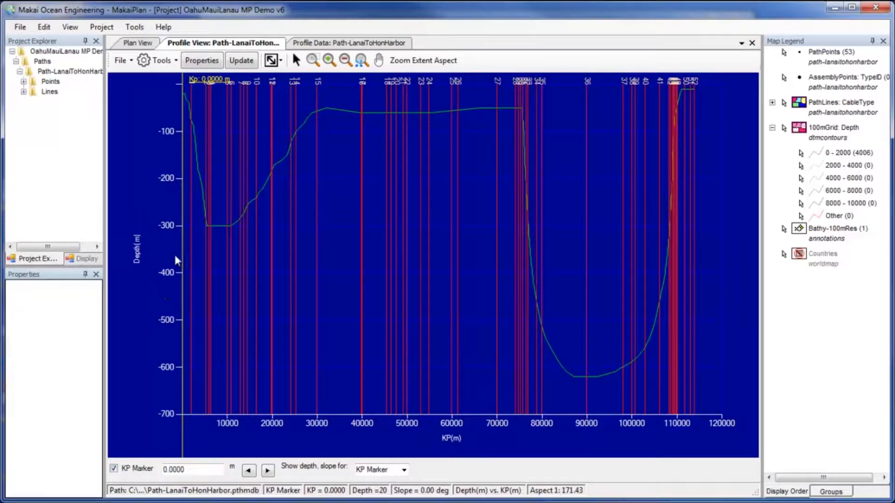
{"action": "mouse_move", "coordinate": [207, 80]}
{"action": "left_mouse_down"}
{"action": "mouse_move", "coordinate": [213, 94]}
{"action": "mouse_move", "coordinate": [308, 98]}
{"action": "mouse_move", "coordinate": [322, 130]}
{"action": "left_mouse_up"}
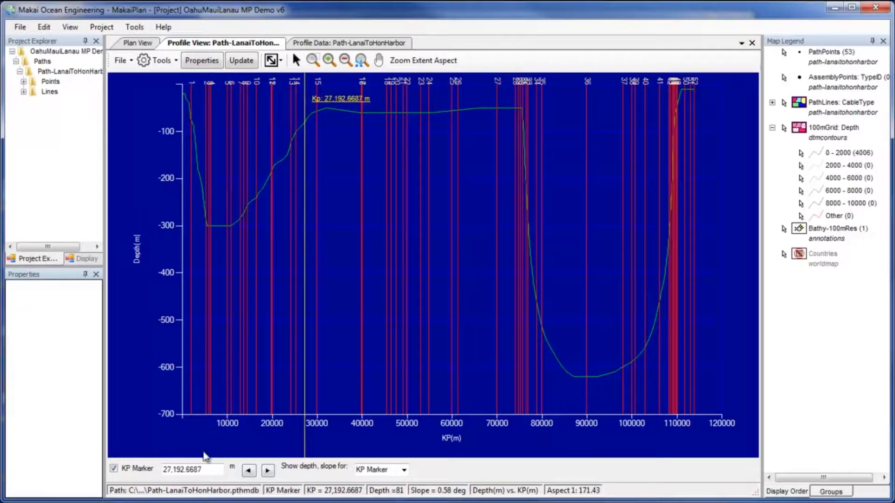
{"action": "double_click", "coordinate": [170, 471]}
{"action": "type", "text": "30"}
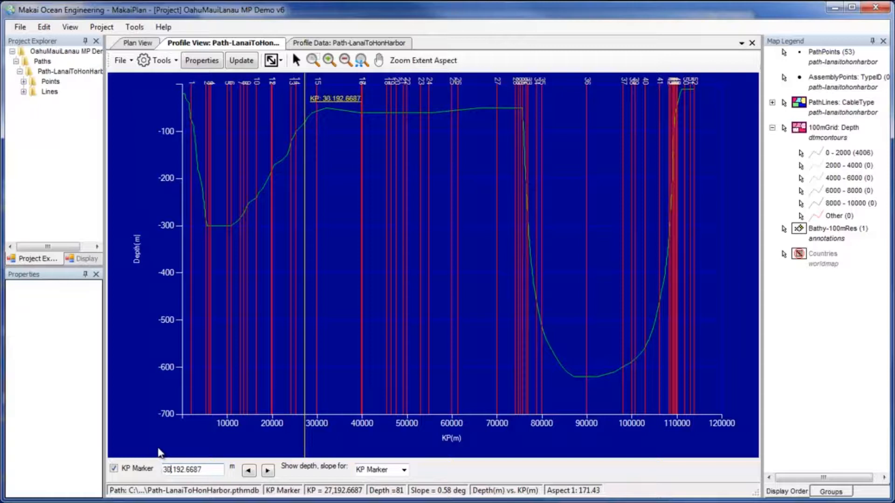
- Step the KP marker forward to KP 50,192.6687 m and back one interval to KP 40,192.6687 m
{"action": "left_click", "coordinate": [267, 470]}
{"action": "left_click", "coordinate": [267, 471]}
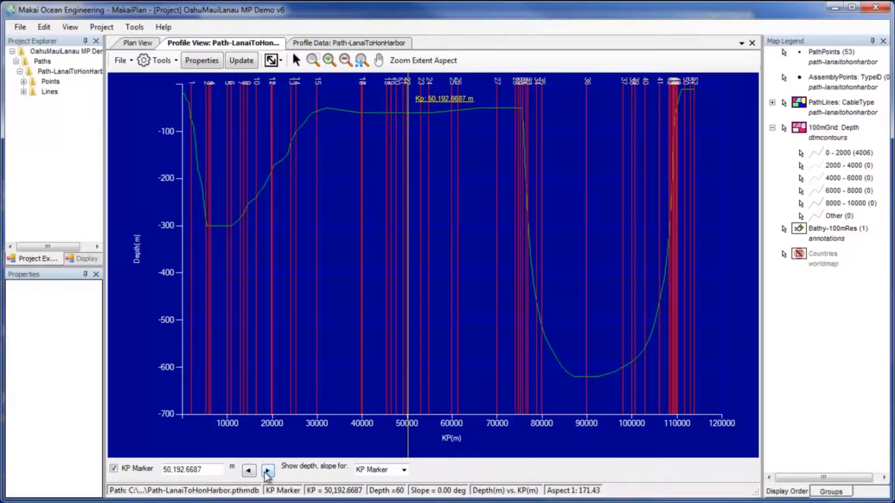
{"action": "left_click", "coordinate": [249, 470]}
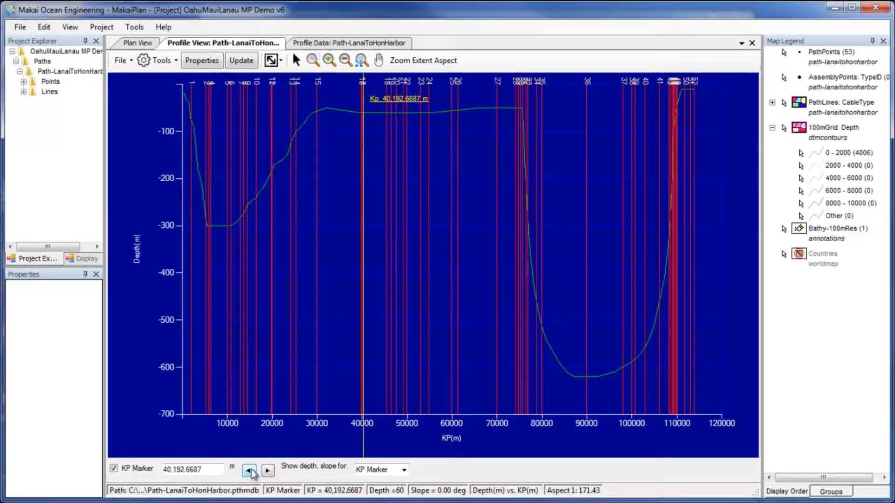
- Set the profile view to Dark on Light colors, replace the leading digits of the KP marker step distance with 5, and show the Slope graph
{"action": "left_click", "coordinate": [215, 61]}
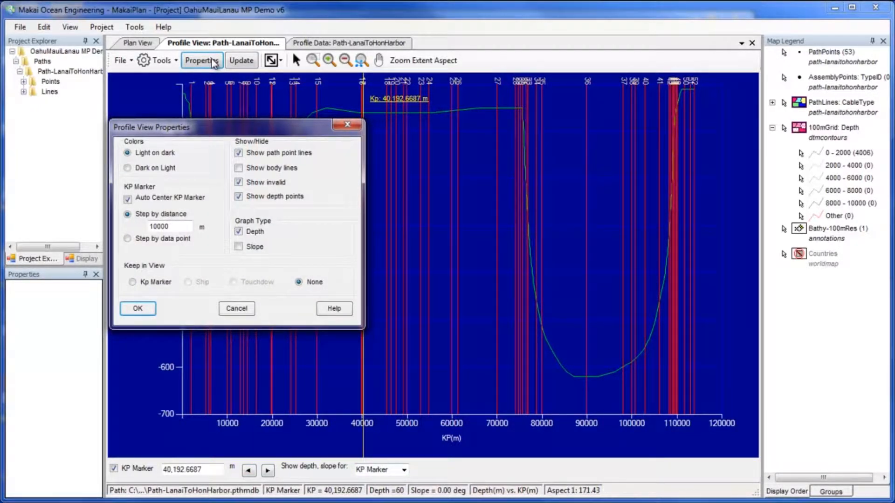
{"action": "left_click", "coordinate": [158, 170]}
{"action": "left_click_drag", "start_coordinate": [158, 227], "coordinate": [151, 227]}
{"action": "type", "text": "5"}
{"action": "left_click", "coordinate": [239, 247]}
{"action": "left_click", "coordinate": [152, 308]}
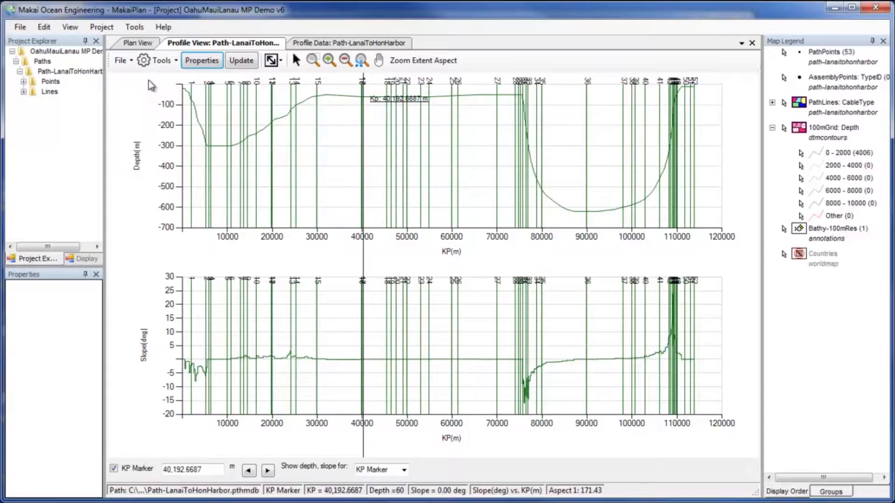
{"action": "left_click", "coordinate": [123, 62]}
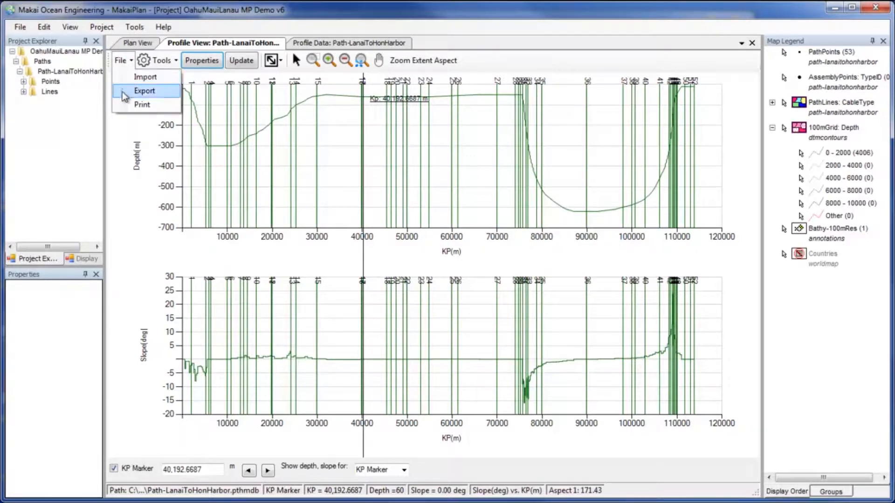
{"action": "left_click", "coordinate": [125, 95]}
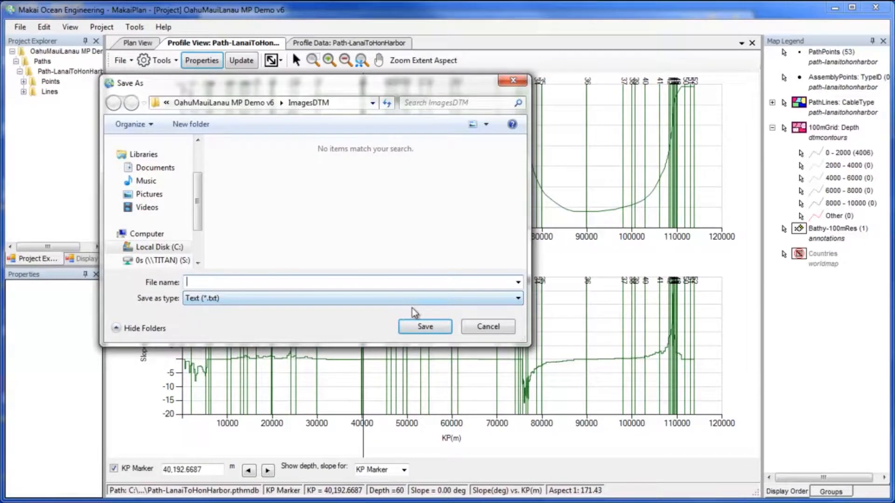
{"action": "left_click", "coordinate": [471, 326]}
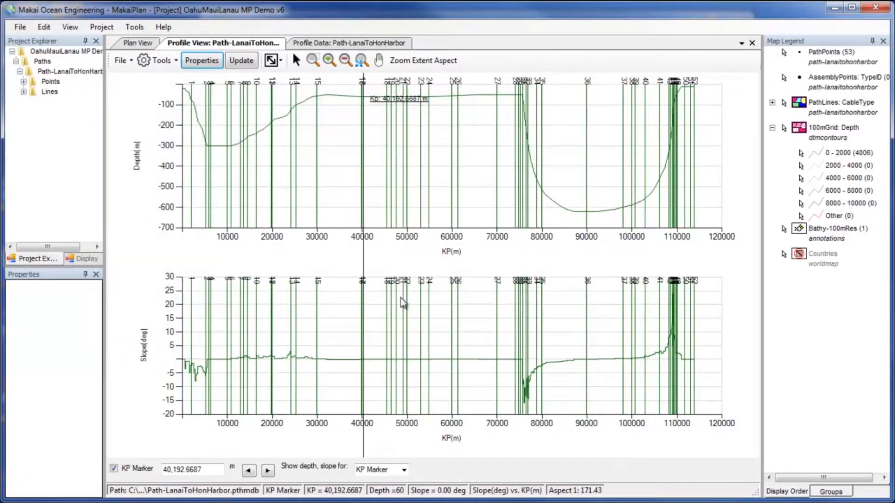
- Preview the printout of the depth and slope profile graphs, and close the preview
{"action": "left_click", "coordinate": [125, 63]}
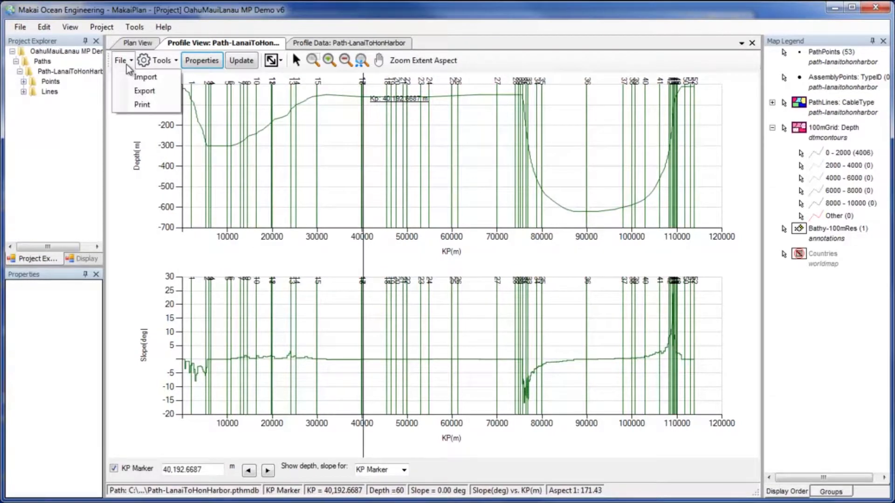
{"action": "left_click", "coordinate": [142, 104]}
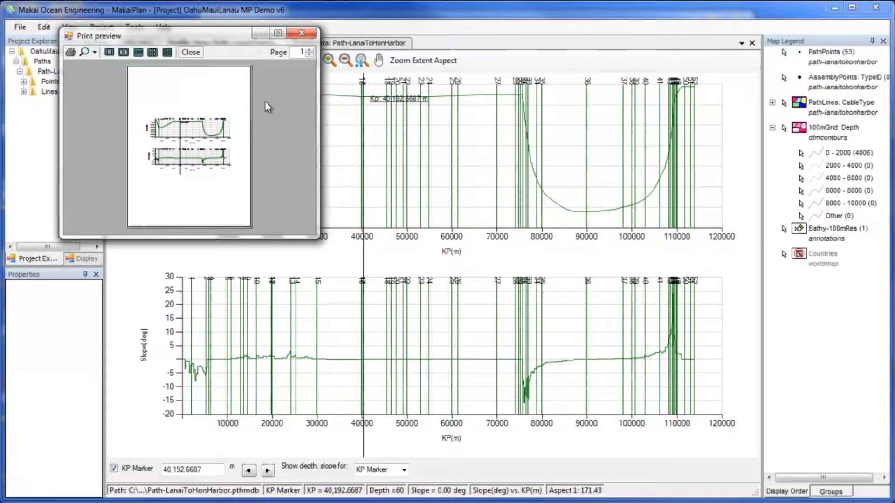
{"action": "left_click", "coordinate": [301, 33]}
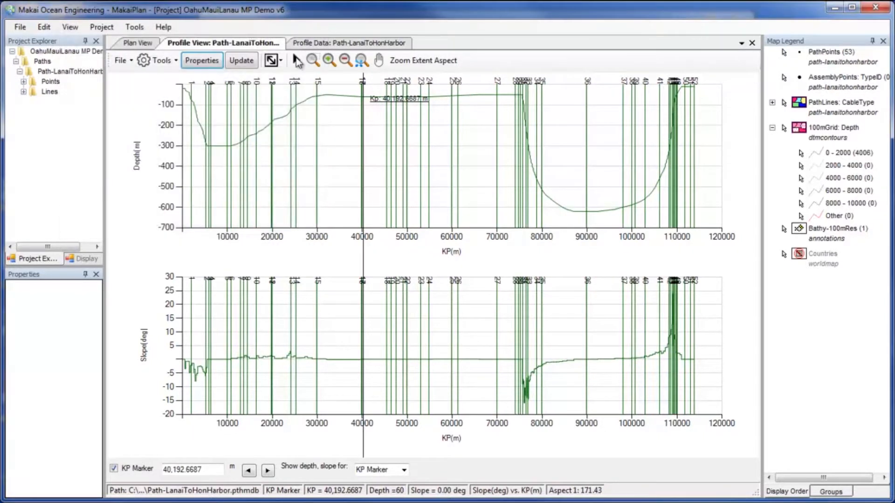
- Copy the depth and slope profile graphs to the clipboard
{"action": "right_click", "coordinate": [281, 99]}
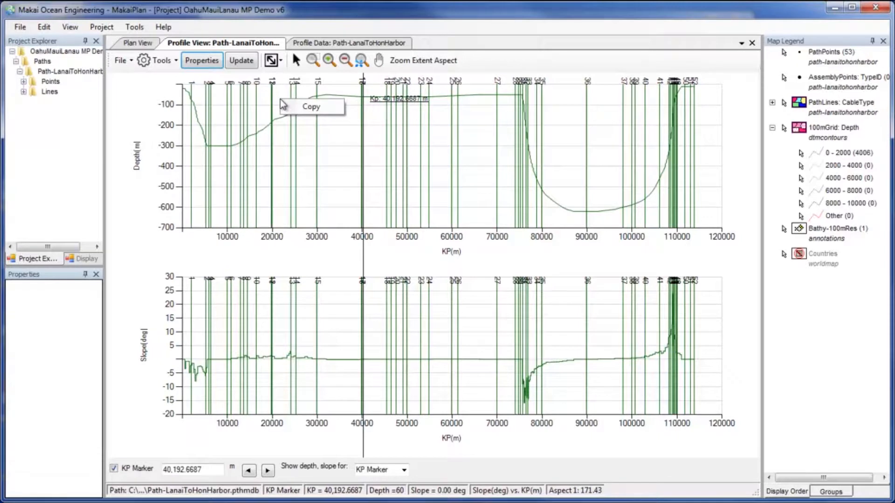
{"action": "left_click", "coordinate": [290, 105]}
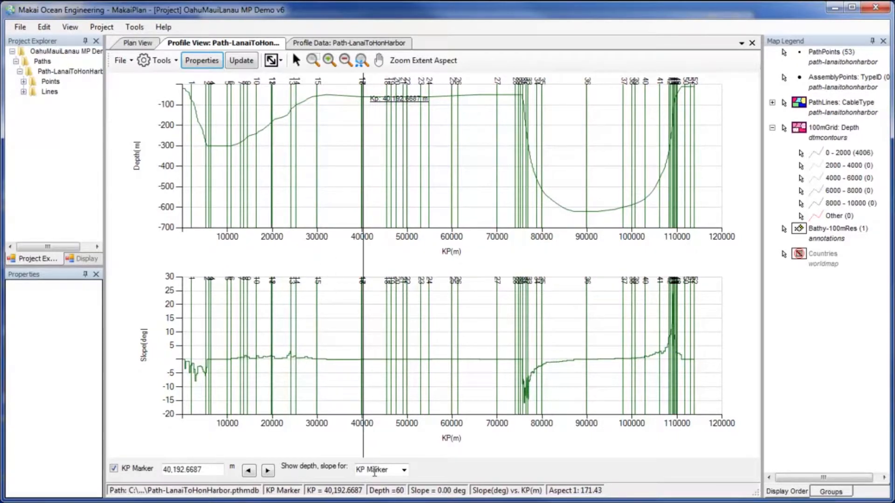
- Switch to PowerPoint, paste the copied depth and slope graphs onto the blank slide as a picture, and return to MakaiPlan
{"action": "key", "text": "alt+Tab"}
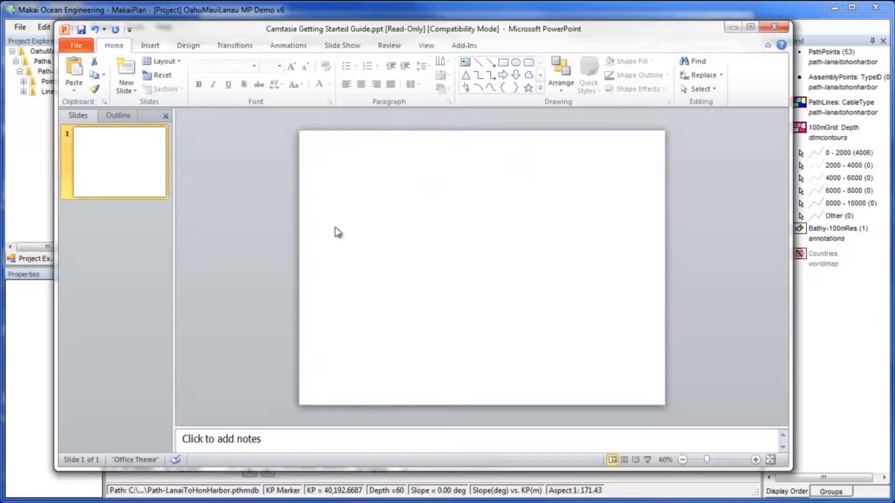
{"action": "right_click", "coordinate": [338, 189]}
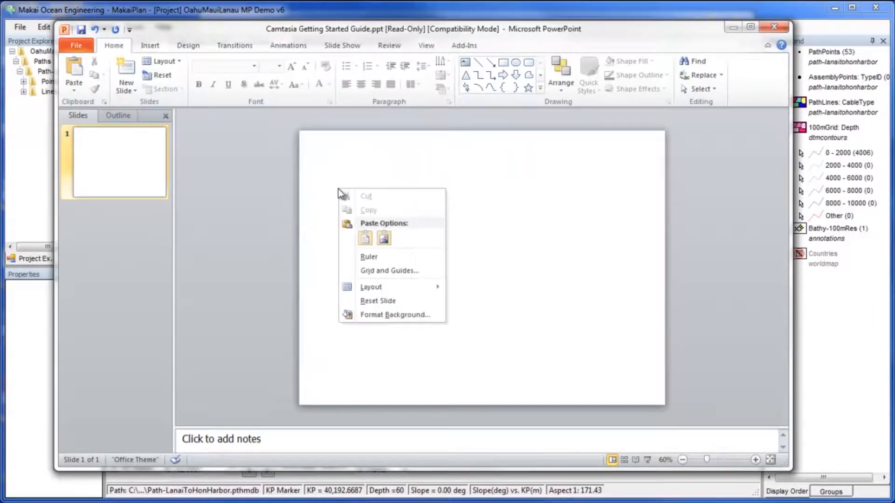
{"action": "left_click", "coordinate": [384, 238]}
{"action": "left_click", "coordinate": [383, 239]}
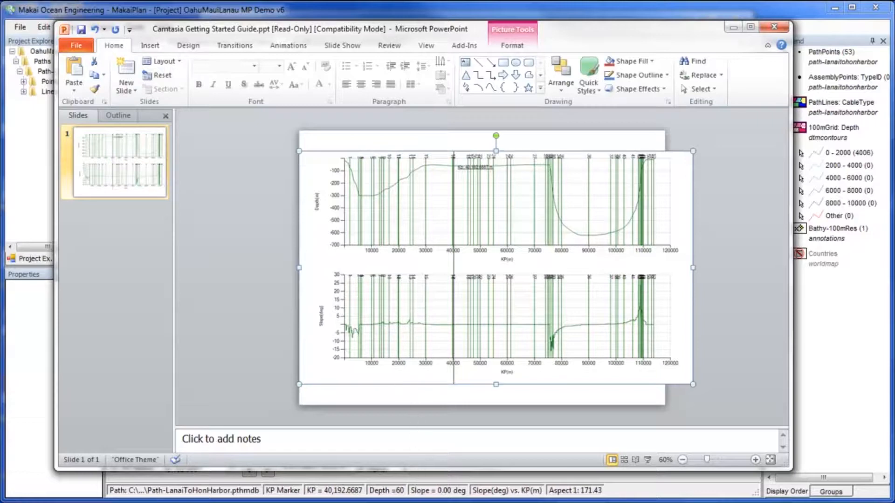
{"action": "left_click", "coordinate": [429, 462]}
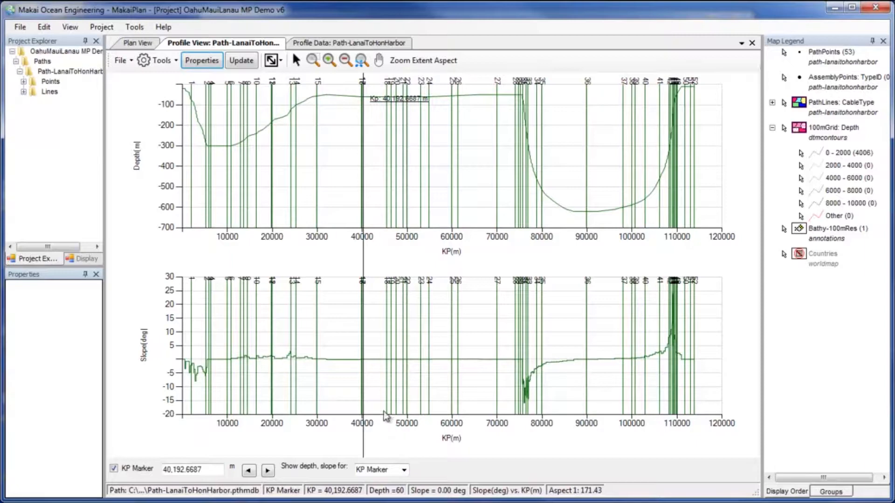
- Examine the path's profile data table, including through the Show Profile Data command, and return to the profile graphs
{"action": "left_click", "coordinate": [326, 42]}
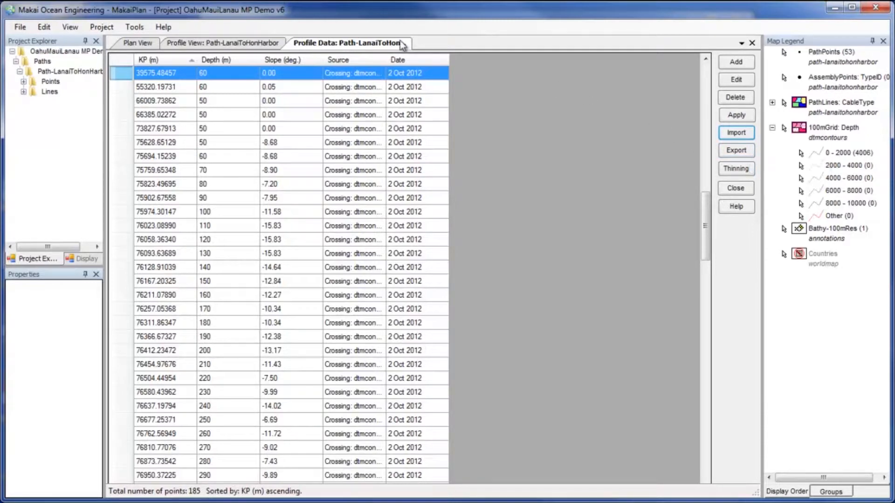
{"action": "left_click", "coordinate": [262, 44]}
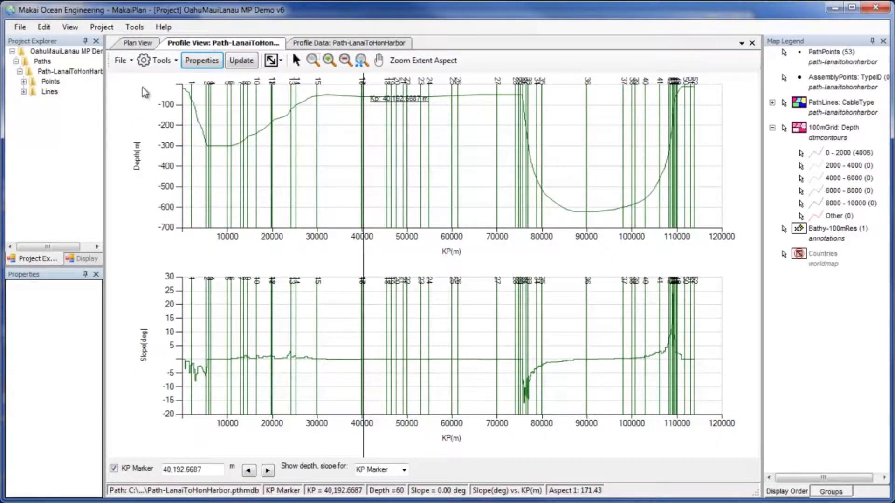
{"action": "left_click", "coordinate": [155, 61]}
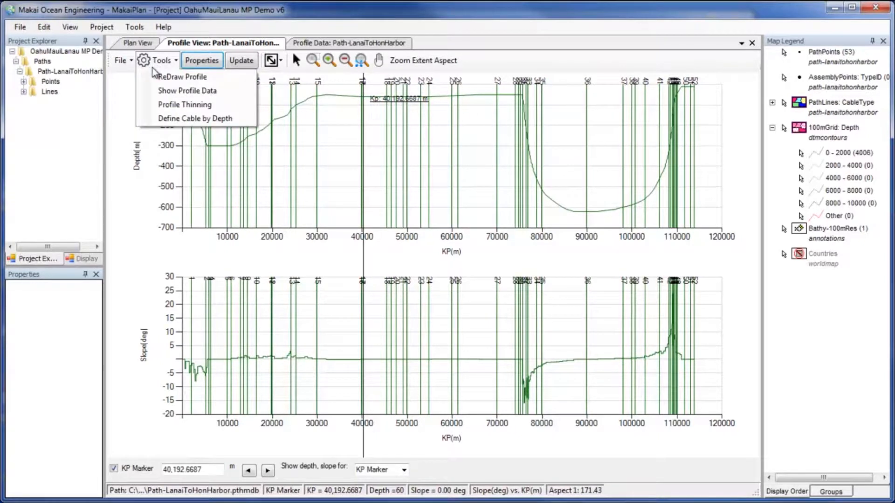
{"action": "left_click", "coordinate": [151, 92]}
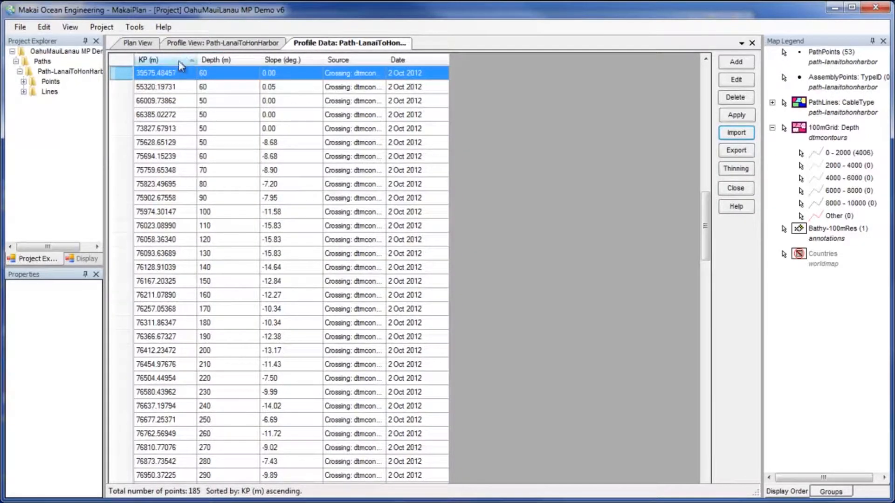
{"action": "left_click", "coordinate": [209, 43]}
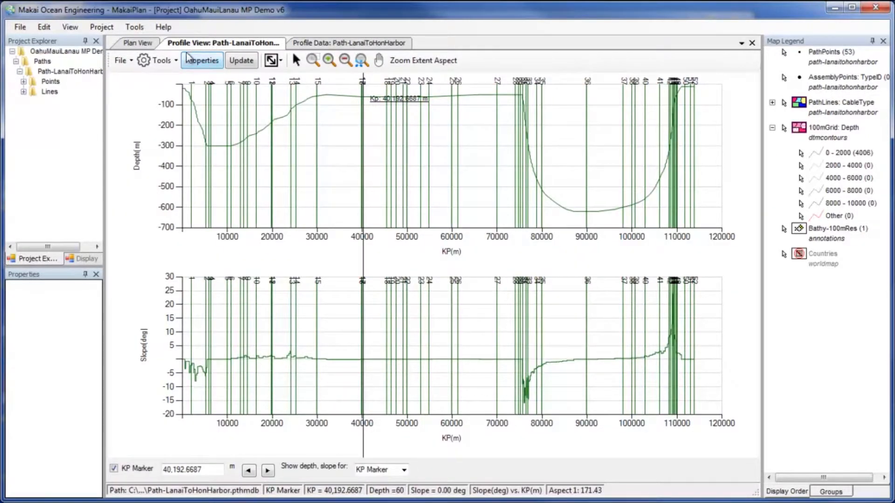
- Examine the profile thinning options with spacing based on depth range, close them unapplied, and check the profile data table
{"action": "left_click", "coordinate": [160, 65]}
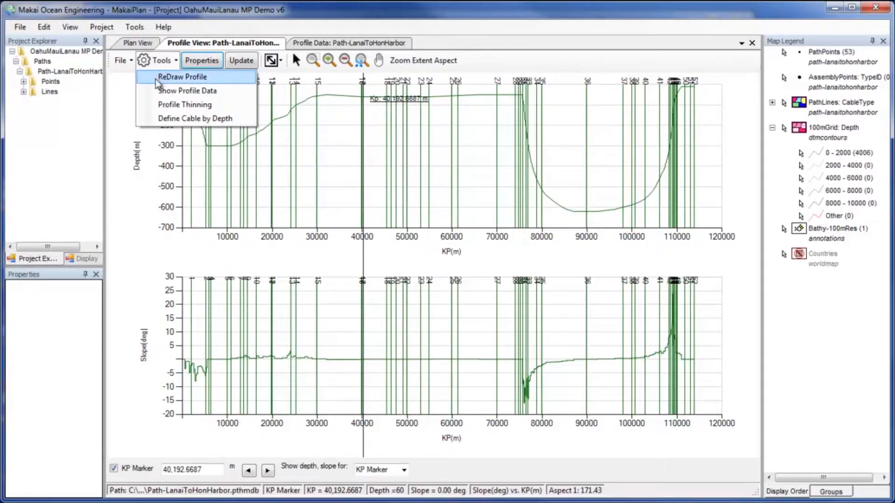
{"action": "left_click", "coordinate": [147, 110]}
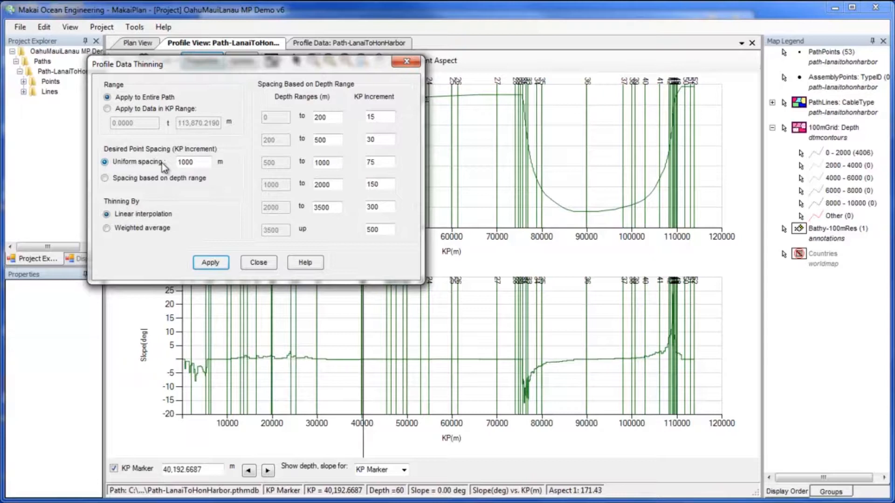
{"action": "left_click", "coordinate": [133, 183]}
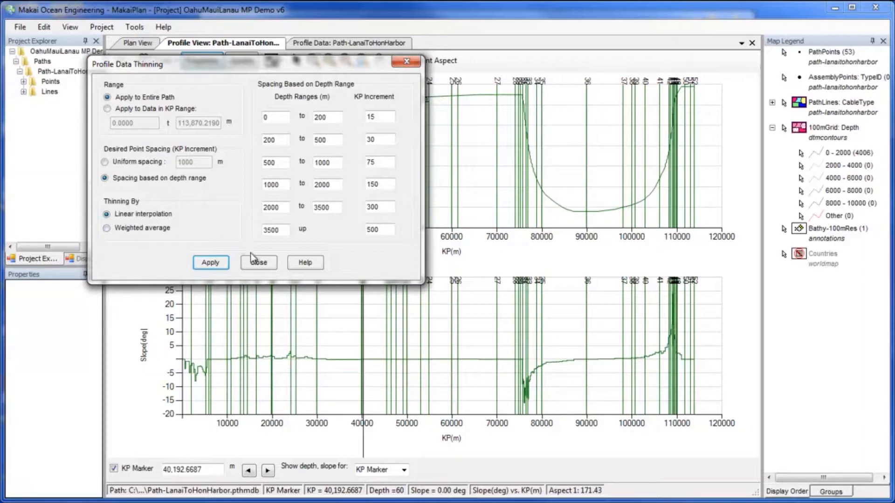
{"action": "left_click", "coordinate": [258, 263]}
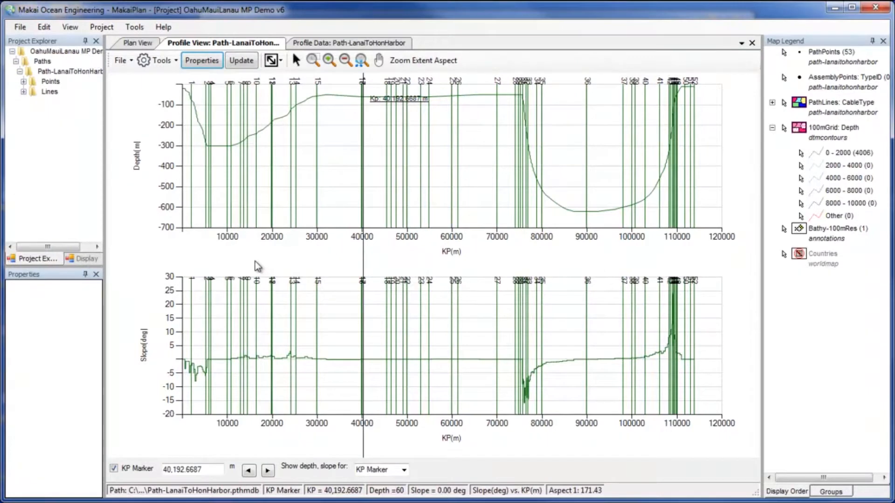
{"action": "left_click", "coordinate": [305, 43]}
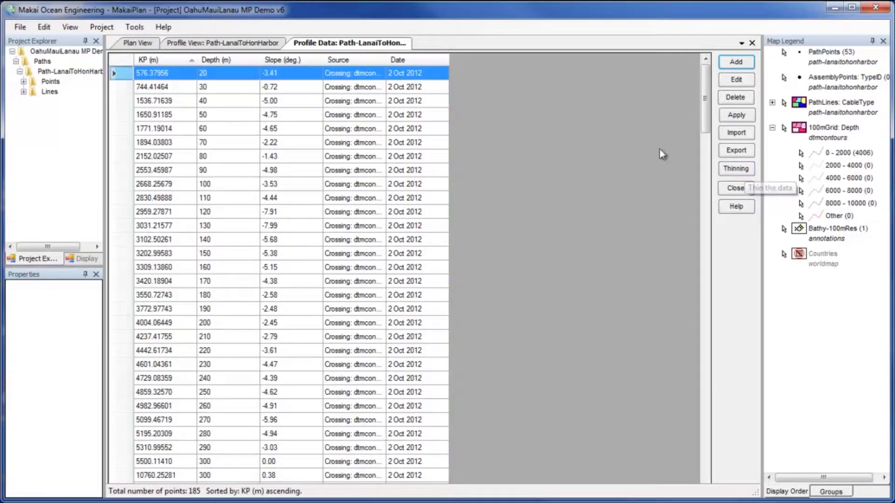
{"action": "left_click", "coordinate": [250, 45]}
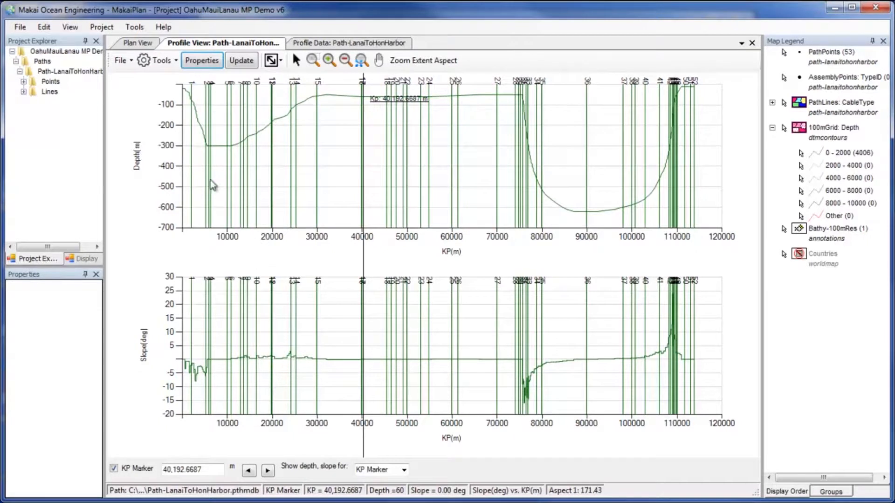
- In Define Cable by Depth, set the DA cable's end depth to 400 m and save the depth ranges as the default for future projects
{"action": "left_click", "coordinate": [161, 60]}
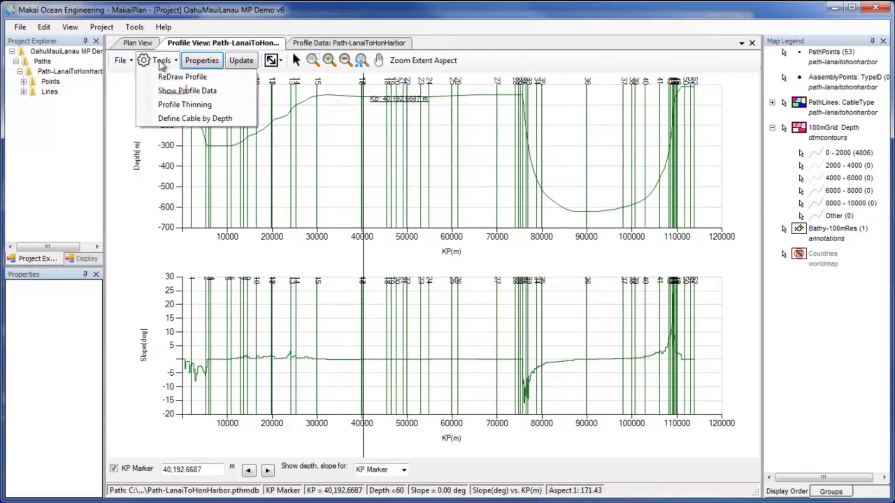
{"action": "left_click", "coordinate": [159, 120]}
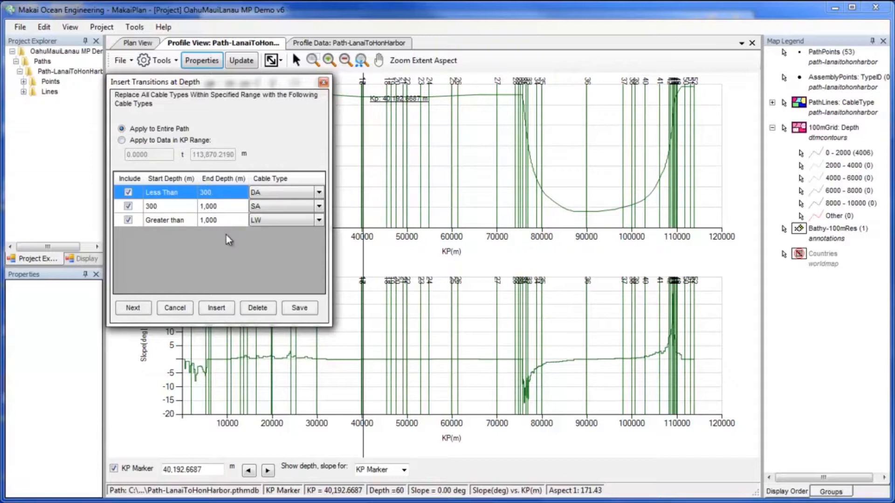
{"action": "left_click", "coordinate": [220, 191]}
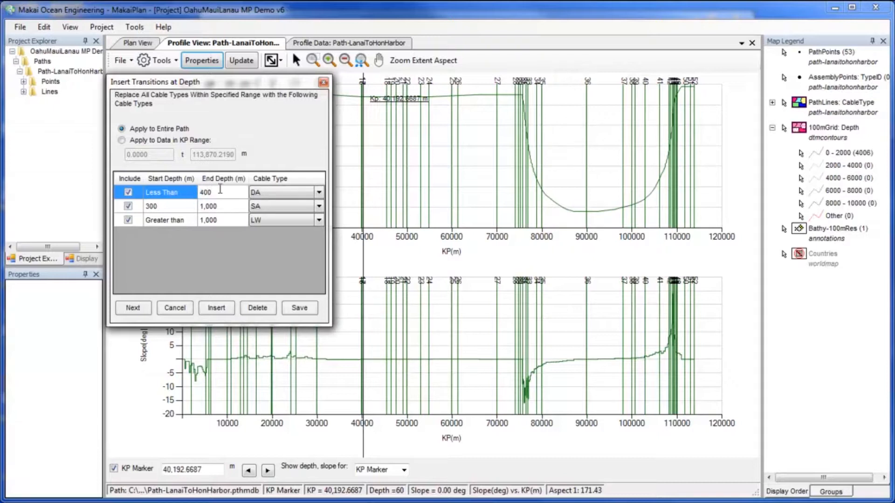
{"action": "key", "text": "Return"}
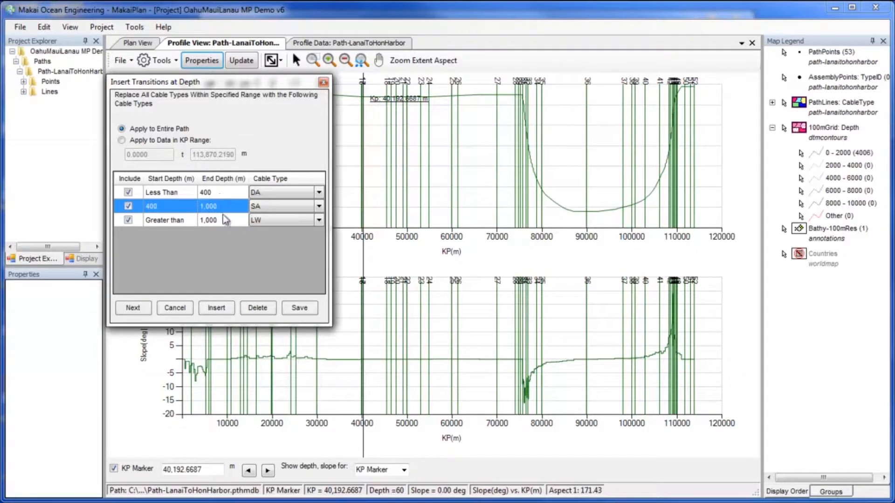
{"action": "left_click", "coordinate": [299, 309]}
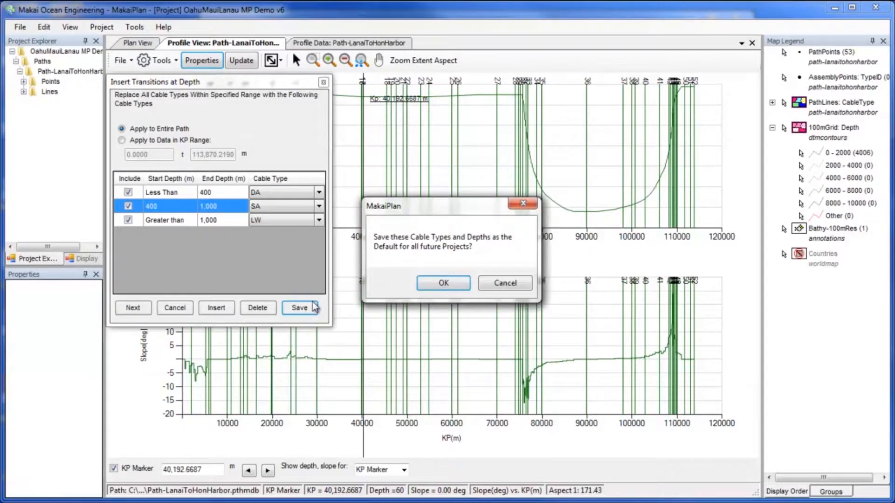
{"action": "left_click", "coordinate": [445, 286]}
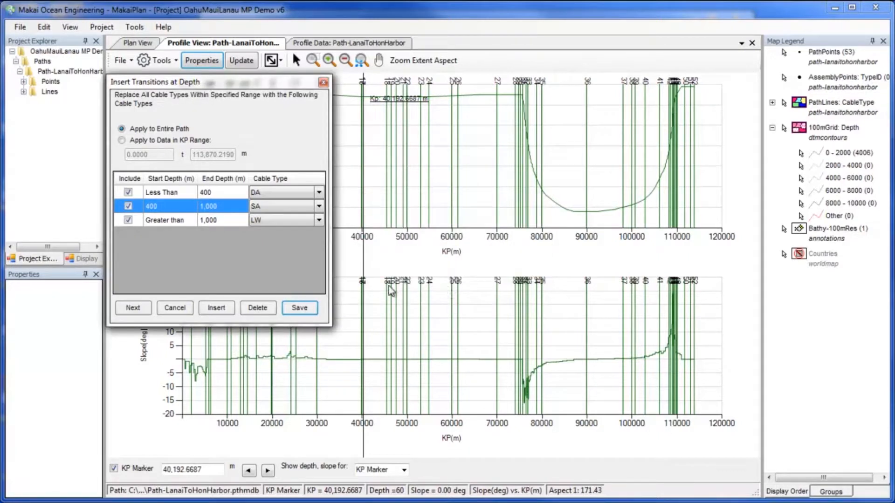
- Replace the cable transitions along the entire path with all the proposed depth-based ones, and inspect the path in the plan view
{"action": "left_click", "coordinate": [143, 308]}
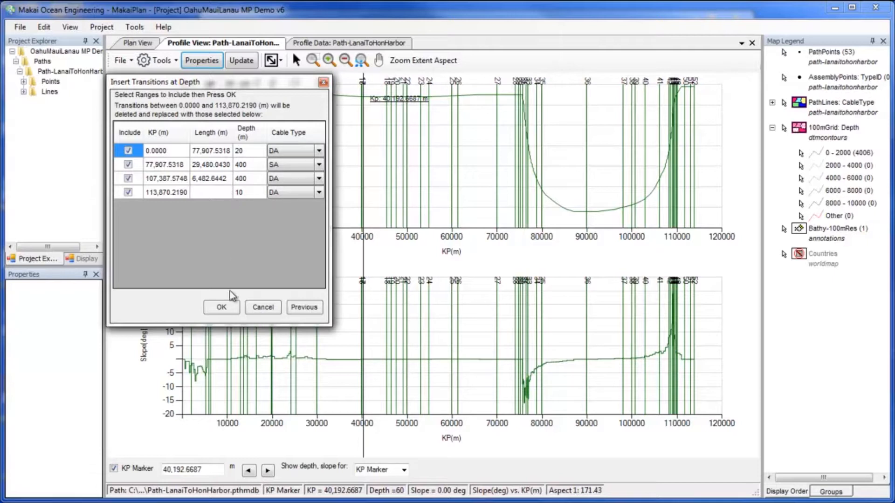
{"action": "left_click", "coordinate": [225, 306]}
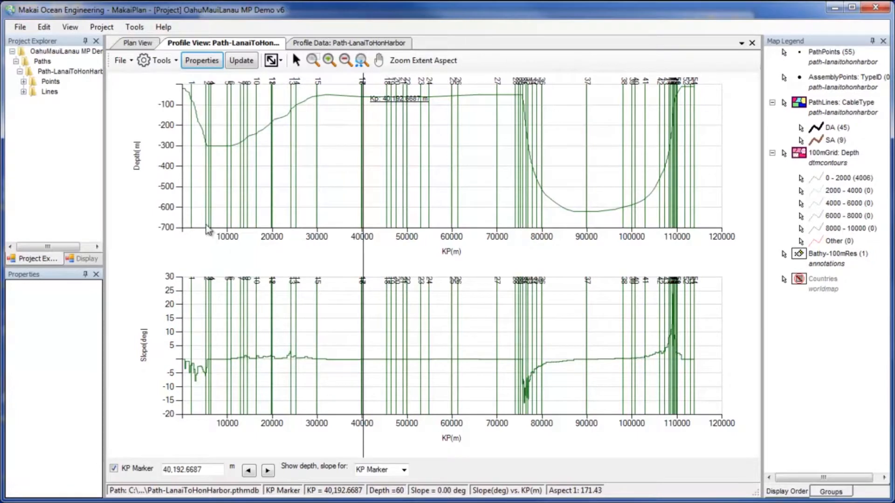
{"action": "left_click", "coordinate": [147, 42]}
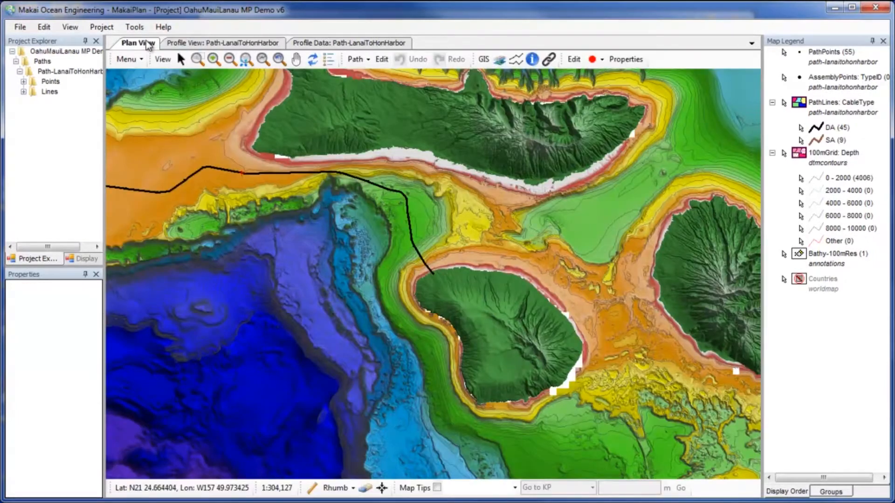
{"action": "middle_click_drag", "start_coordinate": [239, 169], "coordinate": [461, 252]}
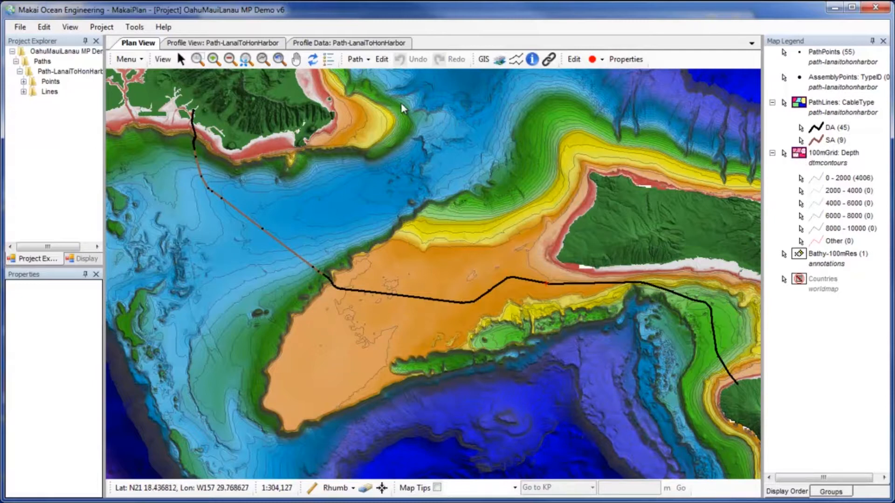
- Dock the profile view beside the plan view and turn on path editing
{"action": "left_click", "coordinate": [220, 43]}
{"action": "left_click_drag", "start_coordinate": [238, 54], "coordinate": [449, 269]}
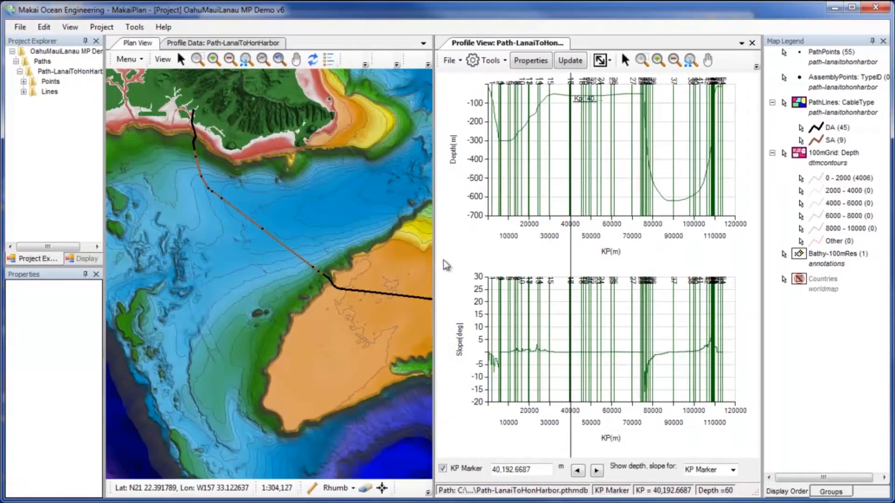
{"action": "left_click", "coordinate": [366, 65]}
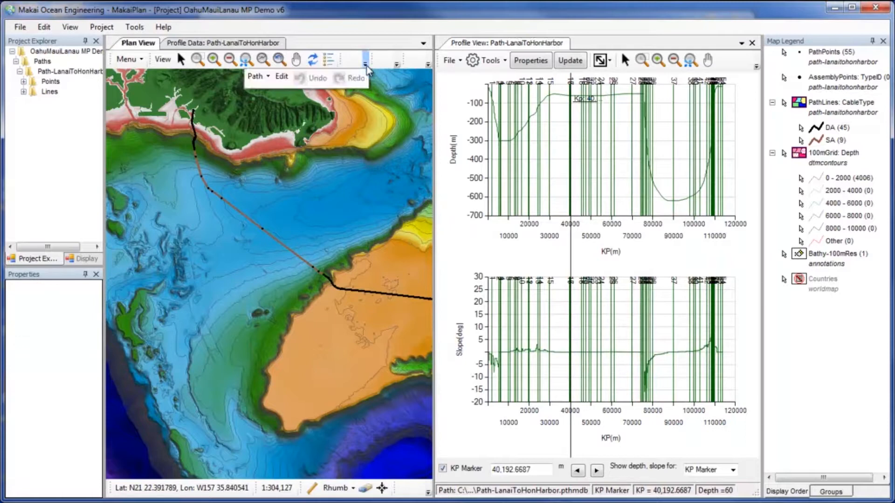
{"action": "left_click", "coordinate": [282, 77]}
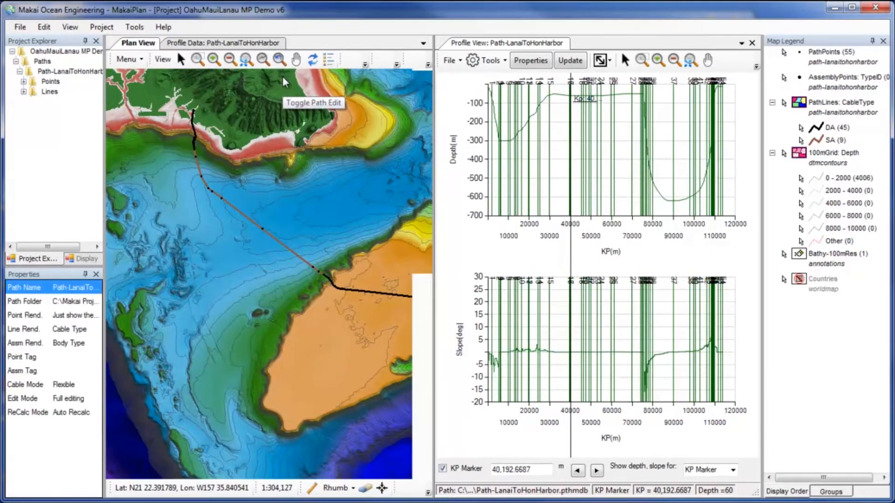
- Move path point 16 slightly southeast, closer to the yellow and green contours south of the route
{"action": "middle_click_drag", "start_coordinate": [353, 200], "coordinate": [128, 205]}
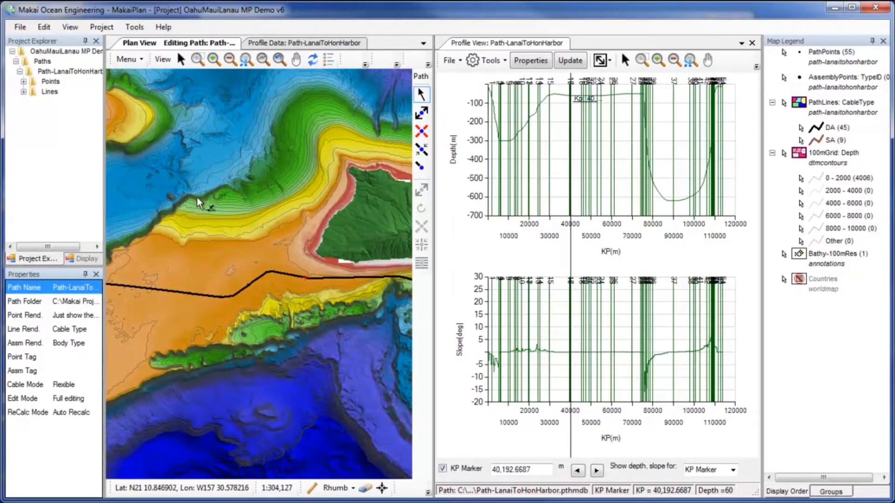
{"action": "left_click", "coordinate": [422, 113]}
{"action": "left_click_drag", "start_coordinate": [308, 278], "coordinate": [316, 288]}
{"action": "left_click", "coordinate": [477, 280]}
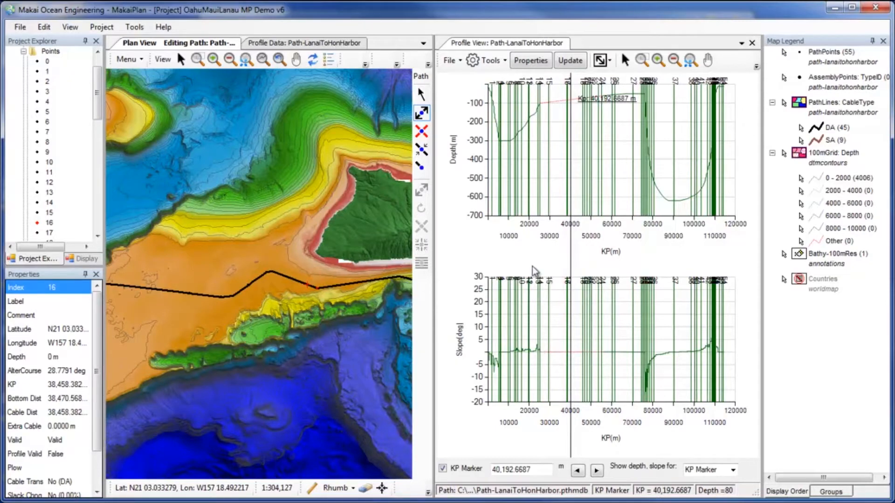
- Dock the profile view back with the other tabs and update the profile from the 100mGrid bathymetry for moved path segments only
{"action": "left_click_drag", "start_coordinate": [485, 45], "coordinate": [264, 271]}
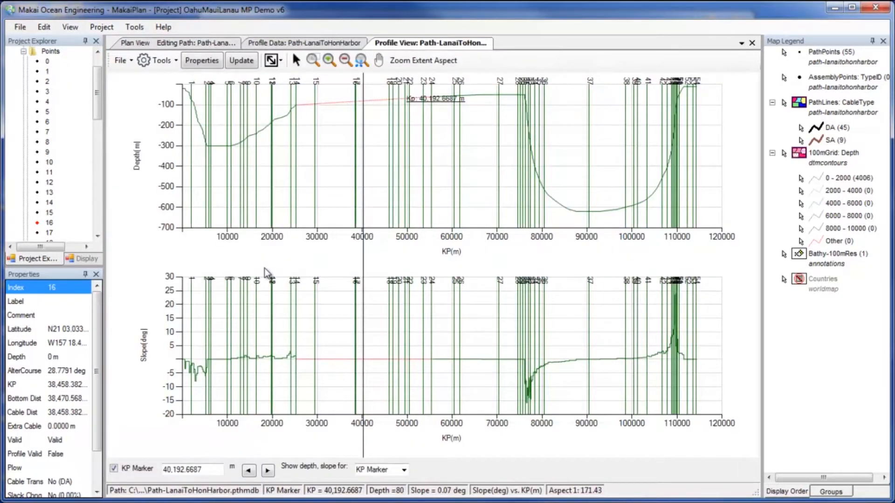
{"action": "left_click", "coordinate": [250, 65]}
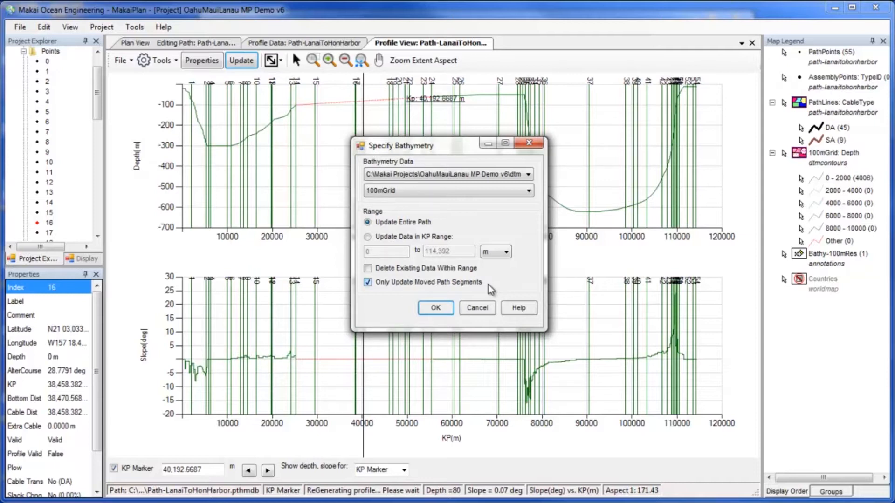
{"action": "left_click", "coordinate": [443, 307]}
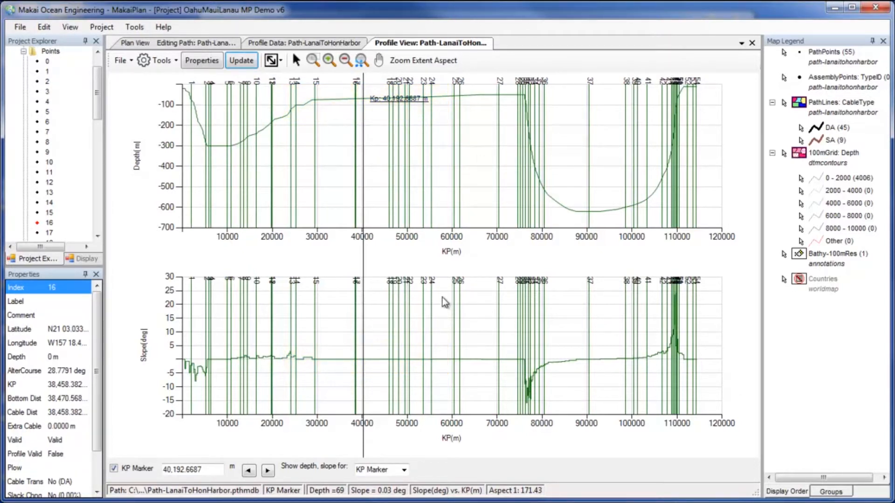
- Show the profile data table and view the form for adding a profile point, closing it without adding one
{"action": "left_click", "coordinate": [332, 43]}
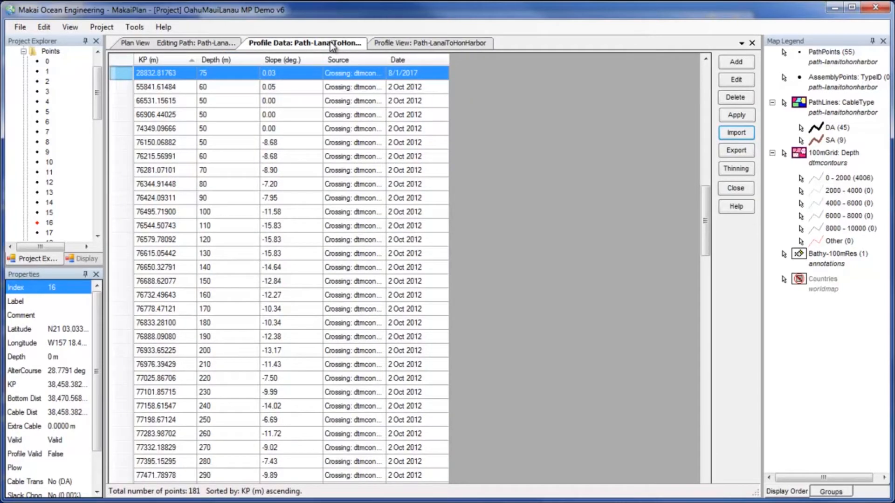
{"action": "left_click", "coordinate": [727, 63]}
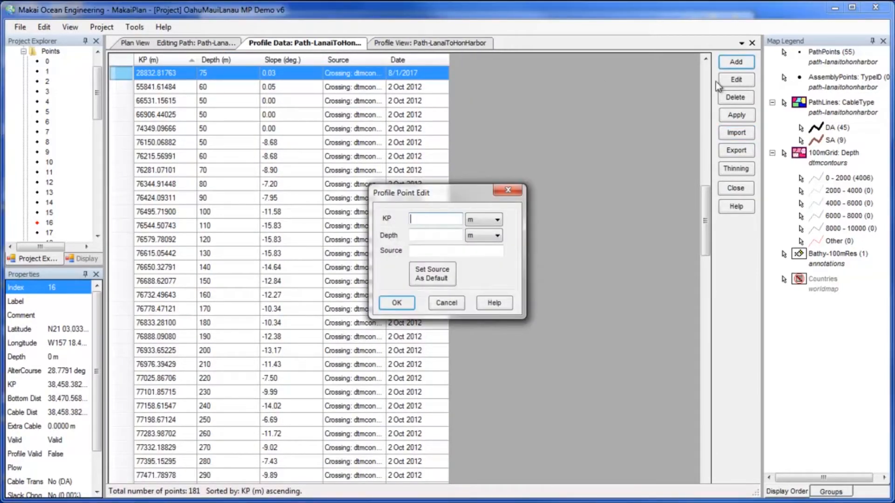
{"action": "left_click", "coordinate": [513, 190]}
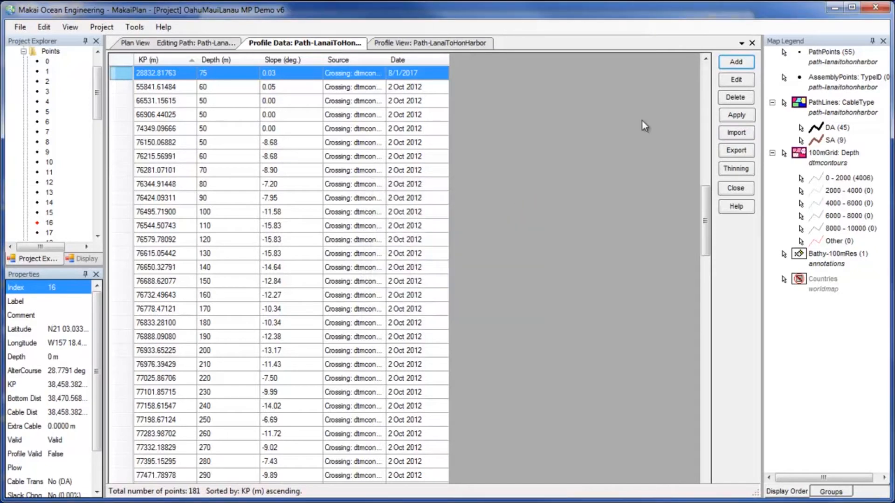
- Set the depth of the profile point at KP 66906.44025 to 60 m
{"action": "left_click", "coordinate": [430, 116]}
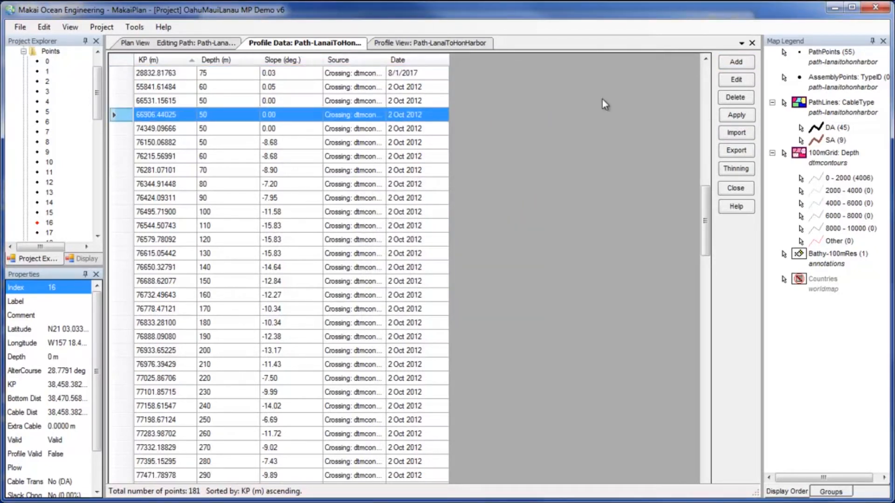
{"action": "left_click", "coordinate": [741, 80]}
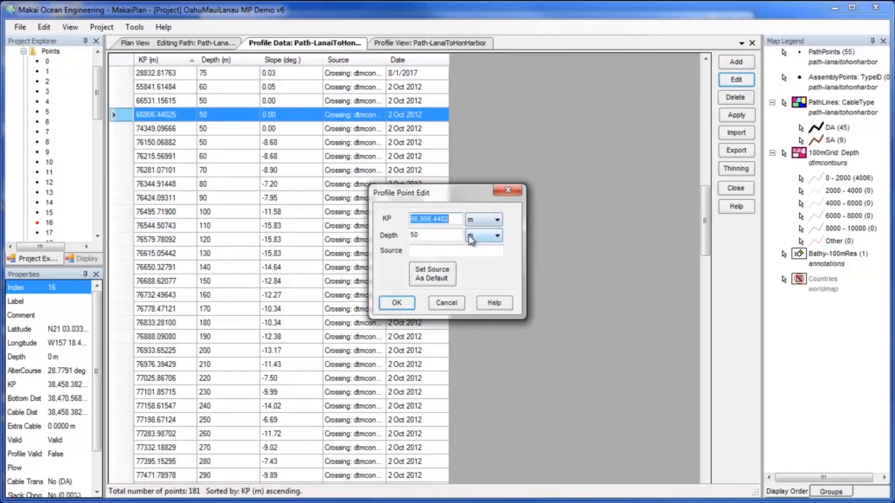
{"action": "left_click_drag", "start_coordinate": [436, 236], "coordinate": [407, 235]}
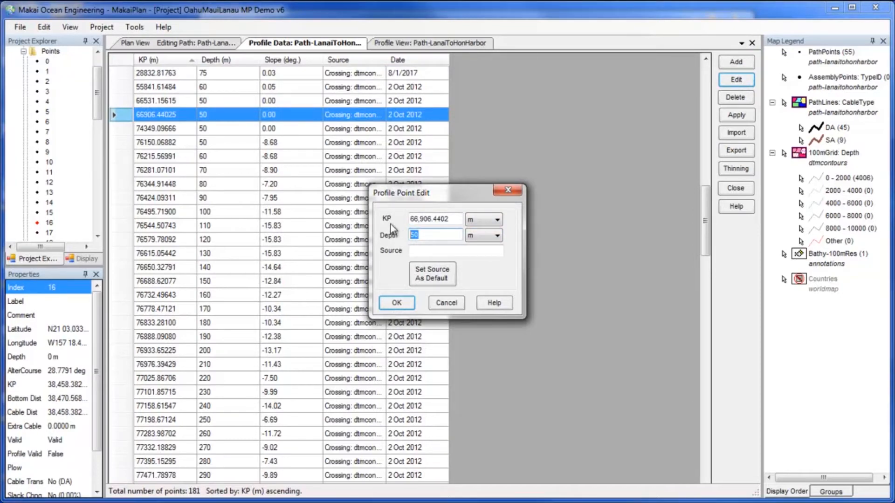
{"action": "type", "text": "60"}
{"action": "left_click", "coordinate": [397, 303]}
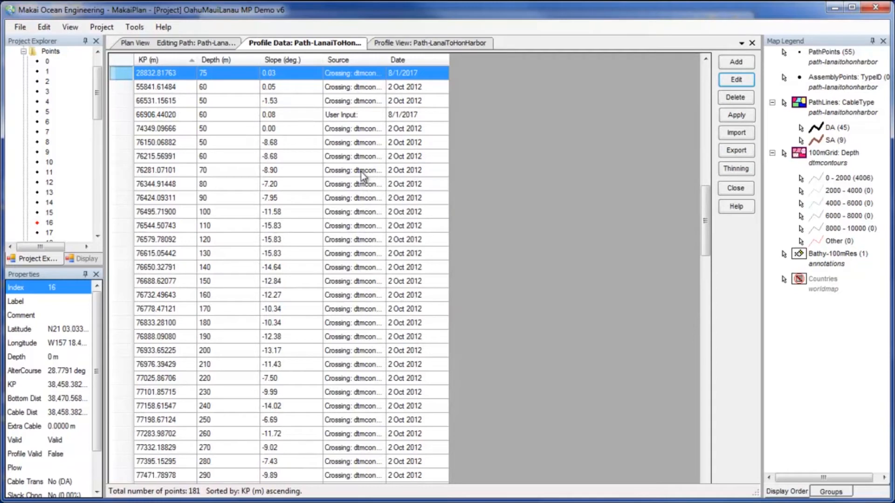
- Delete the profile point at KP 74349.09666 and confirm the deletion
{"action": "left_click", "coordinate": [314, 132]}
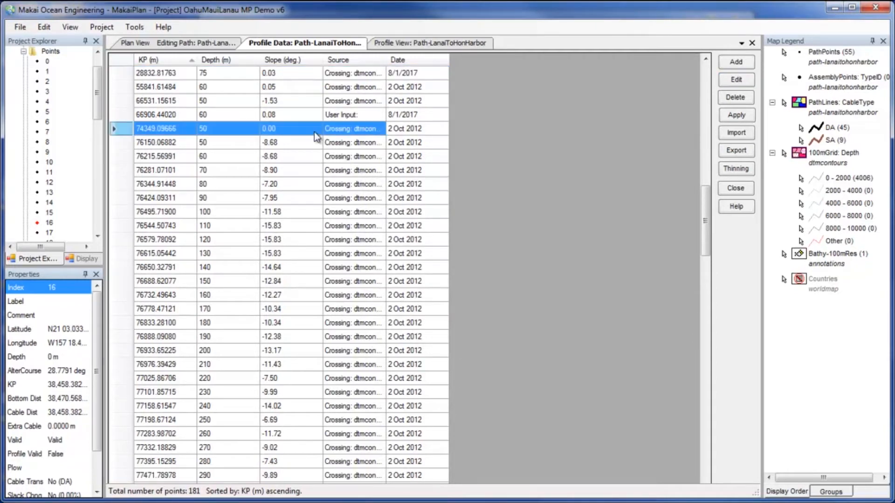
{"action": "left_click", "coordinate": [732, 100]}
{"action": "left_click", "coordinate": [450, 278]}
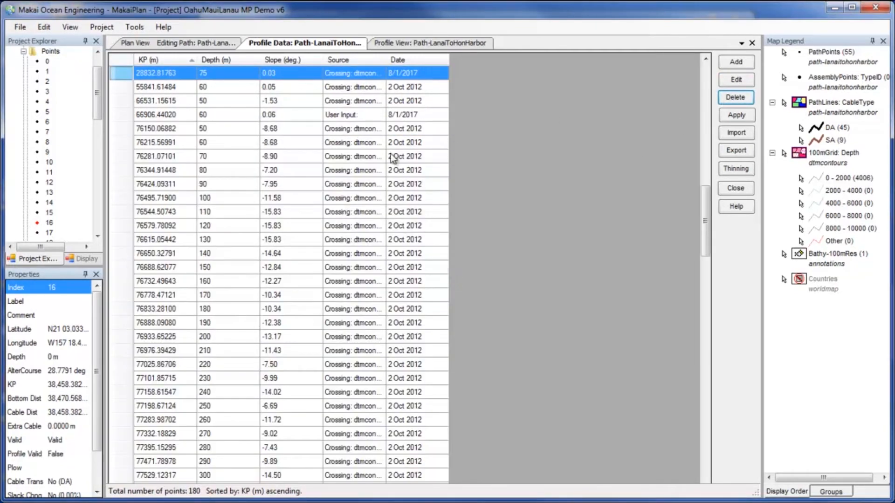
- Dock the profile data table beside the profile view and apply the edited profile points
{"action": "left_click_drag", "start_coordinate": [342, 45], "coordinate": [457, 262]}
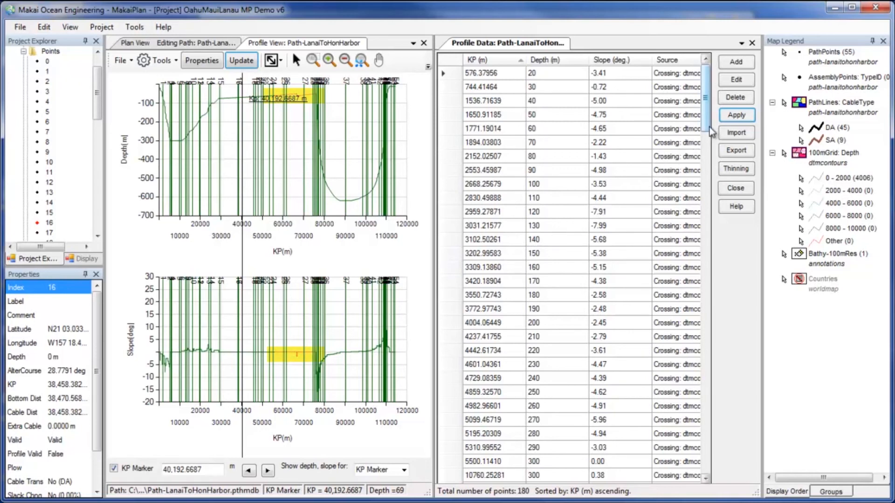
{"action": "left_click", "coordinate": [730, 119]}
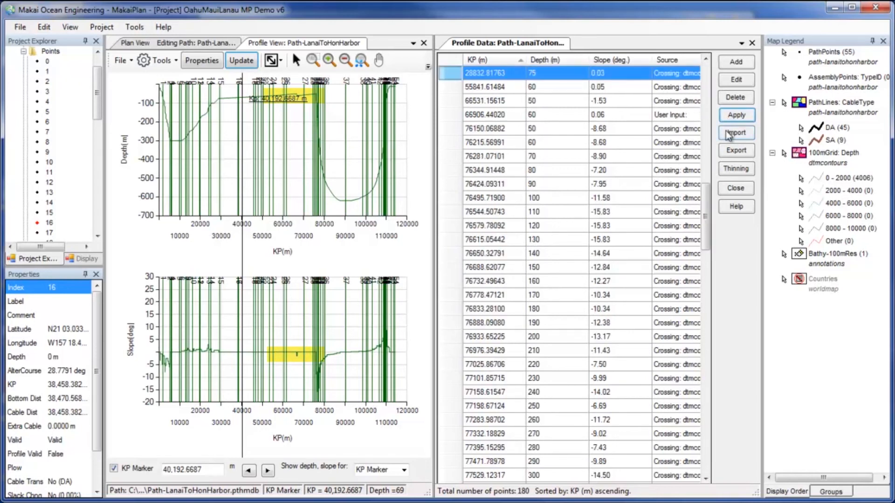